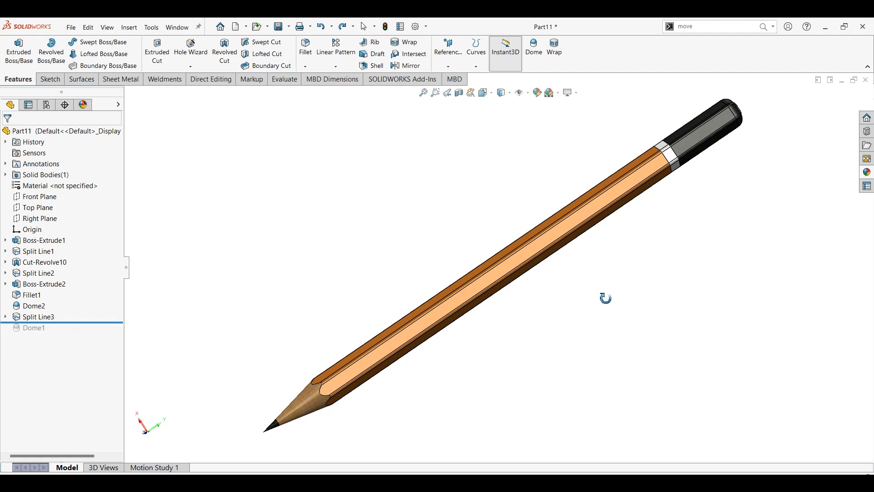
{"action": "left_click_drag", "start_coordinate": [605, 298], "coordinate": [611, 298]}
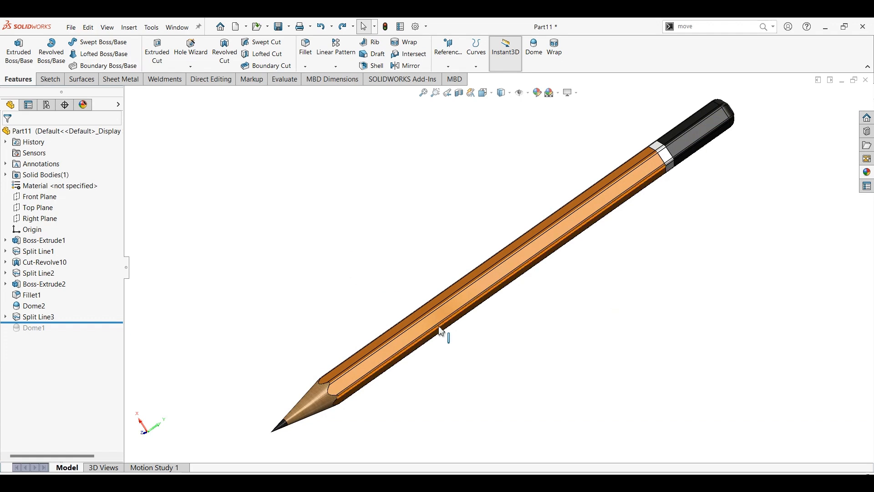
{"action": "mouse_move", "coordinate": [575, 314]}
{"action": "middle_mouse_down"}
{"action": "mouse_move", "coordinate": [537, 306]}
{"action": "mouse_move", "coordinate": [583, 290]}
{"action": "mouse_move", "coordinate": [568, 294]}
{"action": "mouse_move", "coordinate": [575, 295]}
{"action": "middle_mouse_up"}
Create a new part document.
{"action": "left_click", "coordinate": [71, 28]}
{"action": "left_click", "coordinate": [82, 42]}
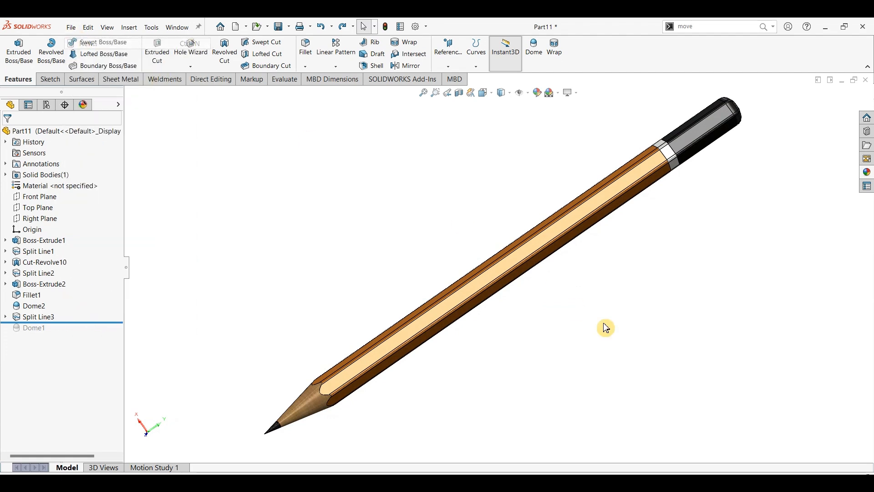
{"action": "left_click", "coordinate": [500, 349]}
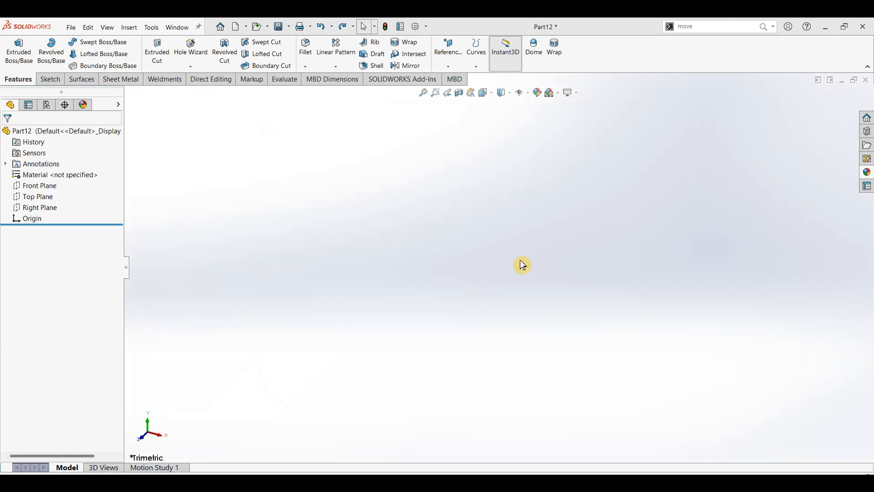
Sketch a six-sided polygon on the Top Plane, centred on the origin, with an inscribed circle about 61 mm in diameter.
{"action": "left_click", "coordinate": [47, 200]}
{"action": "left_click", "coordinate": [49, 81]}
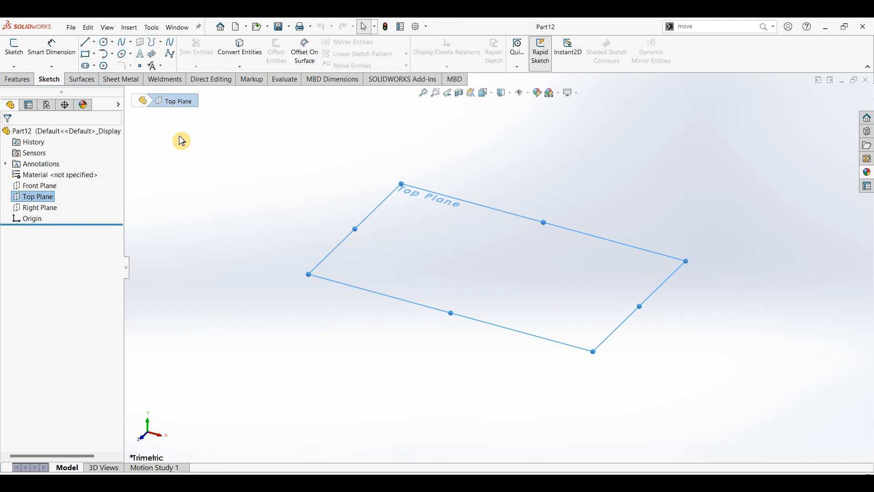
{"action": "left_click", "coordinate": [14, 48]}
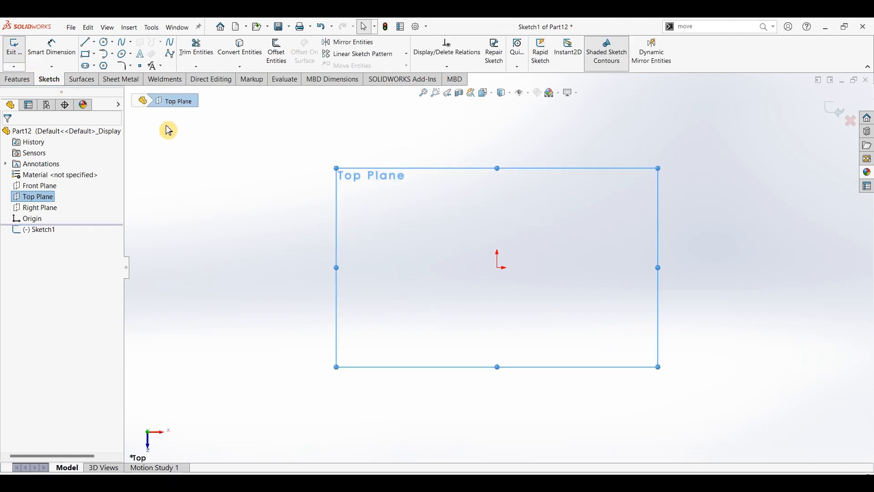
{"action": "left_click", "coordinate": [106, 67]}
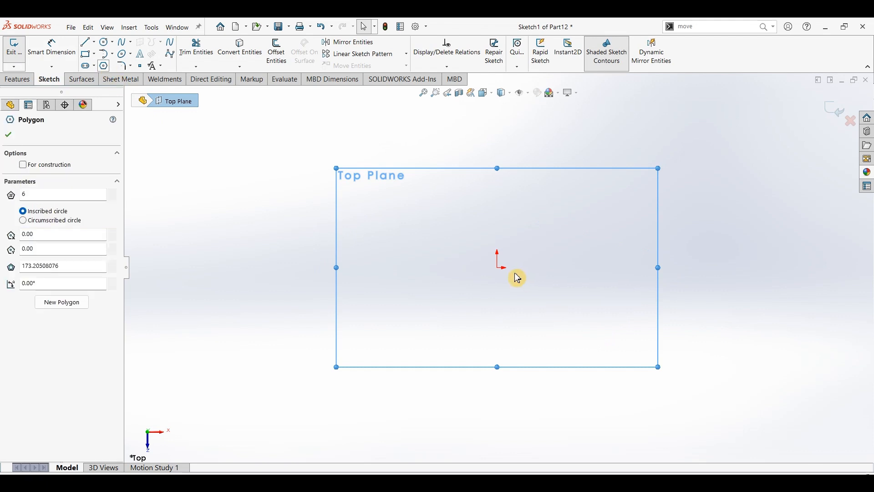
{"action": "left_click", "coordinate": [498, 268]}
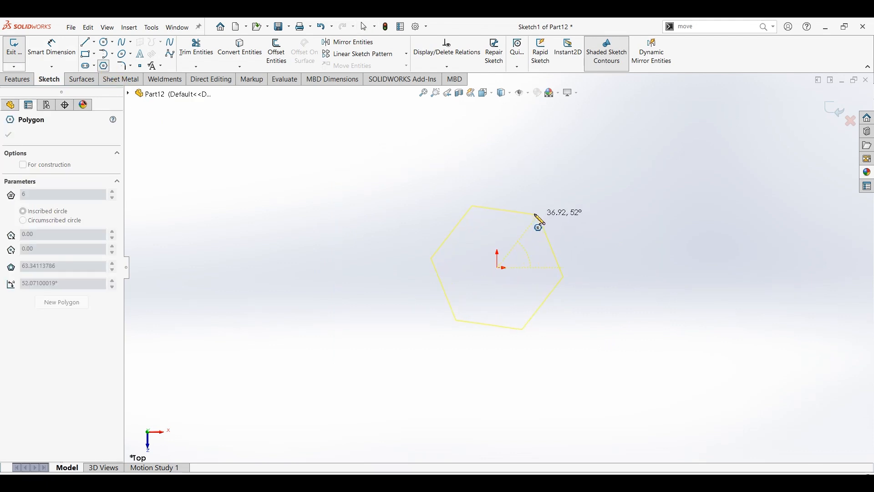
{"action": "left_click", "coordinate": [532, 214]}
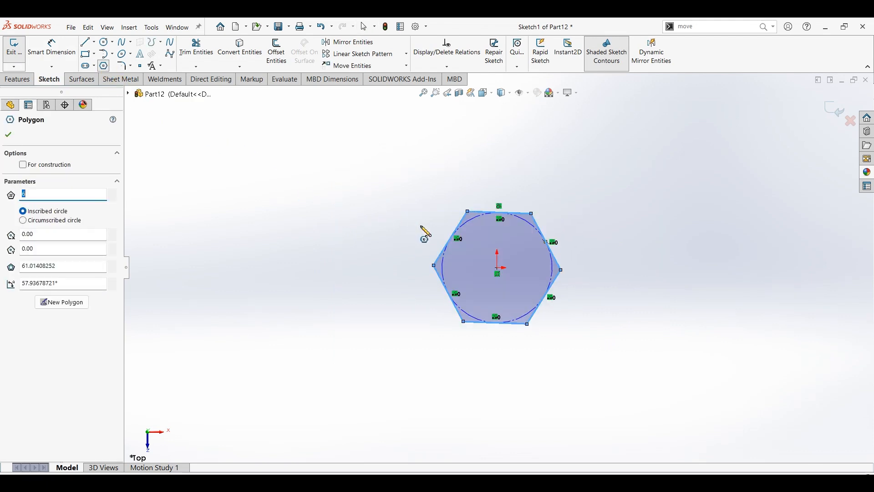
{"action": "key", "text": "Escape"}
Apply a horizontal relation to the hexagon's centre point and its two opposite side corners.
{"action": "left_click", "coordinate": [498, 267]}
{"action": "left_click", "coordinate": [562, 270], "text": "ctrl"}
{"action": "left_click", "coordinate": [564, 274], "text": "ctrl"}
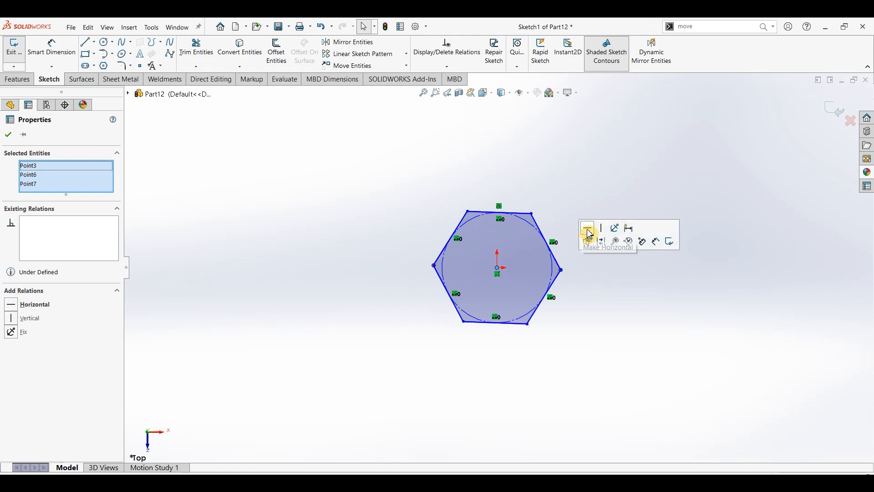
{"action": "left_click", "coordinate": [589, 235]}
Dimension the distance between the hexagon's upper and lower parallel edges as 4 mm.
{"action": "left_click", "coordinate": [51, 48]}
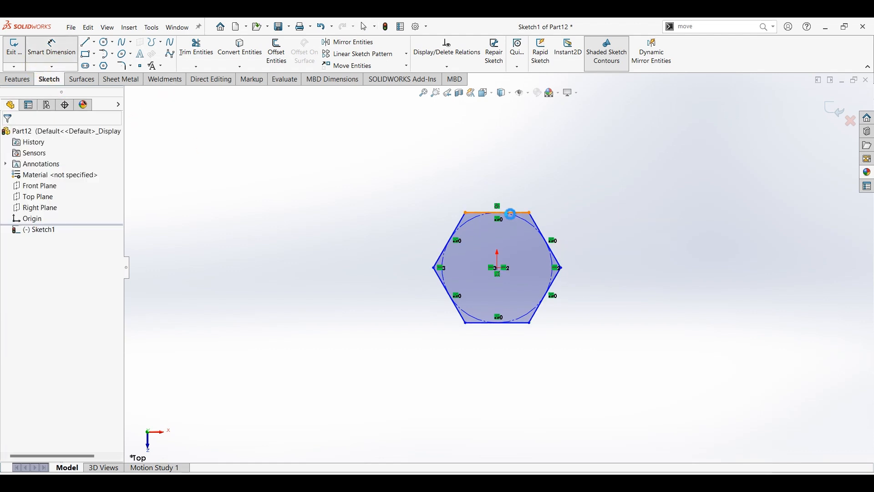
{"action": "left_click", "coordinate": [522, 320]}
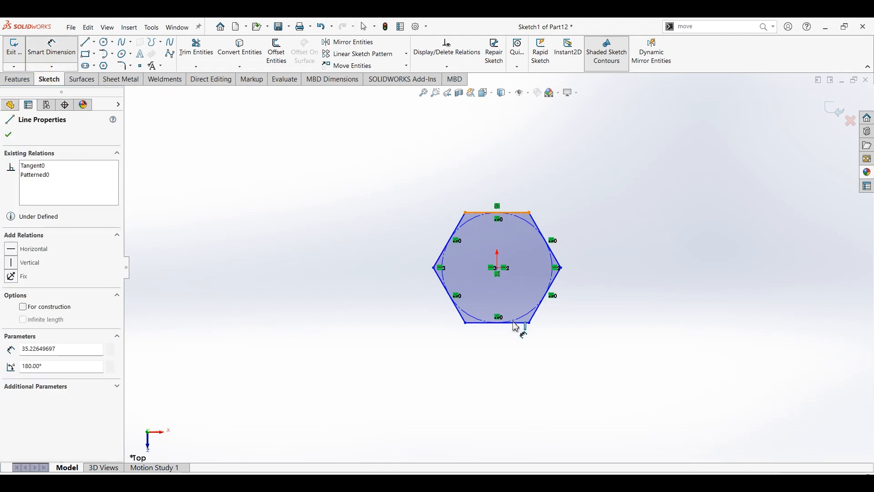
{"action": "left_click", "coordinate": [592, 264]}
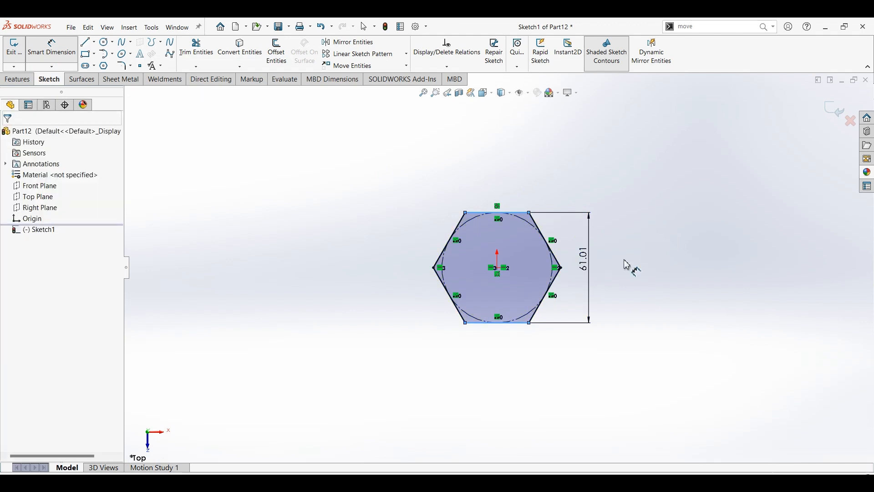
{"action": "type", "text": "4"}
{"action": "key", "text": "Return"}
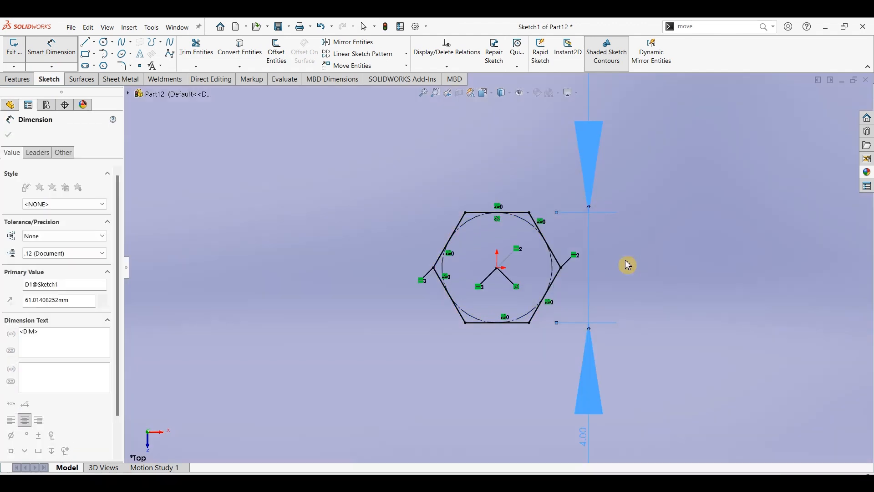
{"action": "key", "text": "Escape"}
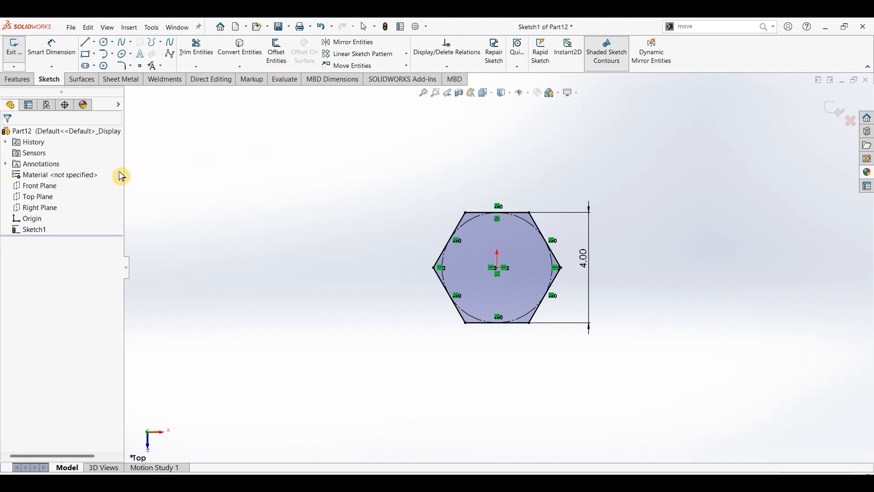
Extrude the hexagon as a solid boss with a blind depth of 80 mm.
{"action": "left_click", "coordinate": [25, 80]}
{"action": "left_click", "coordinate": [18, 51]}
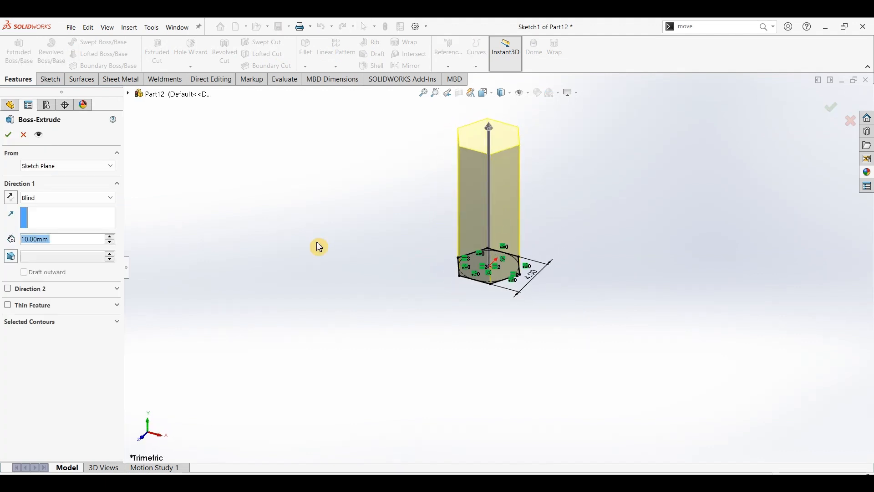
{"action": "type", "text": "80"}
{"action": "key", "text": "Return"}
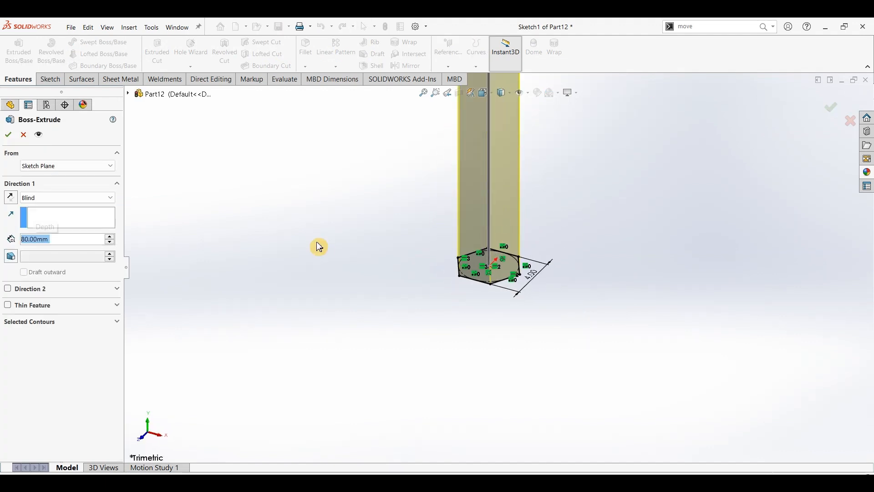
{"action": "left_click", "coordinate": [9, 134]}
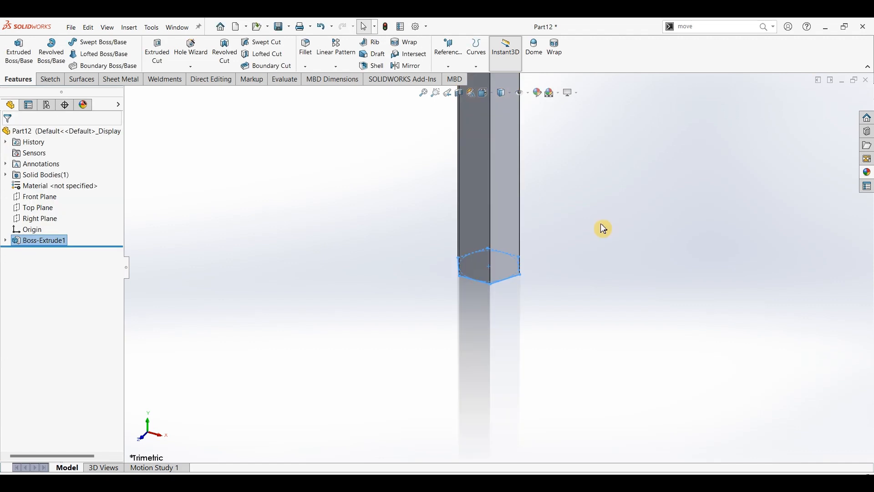
Start a sketch on the upper end face of the hexagonal bar and draw a circle about 2 mm in diameter at the origin.
{"action": "scroll", "coordinate": [587, 229], "scroll_direction": "up", "scroll_amount": 4}
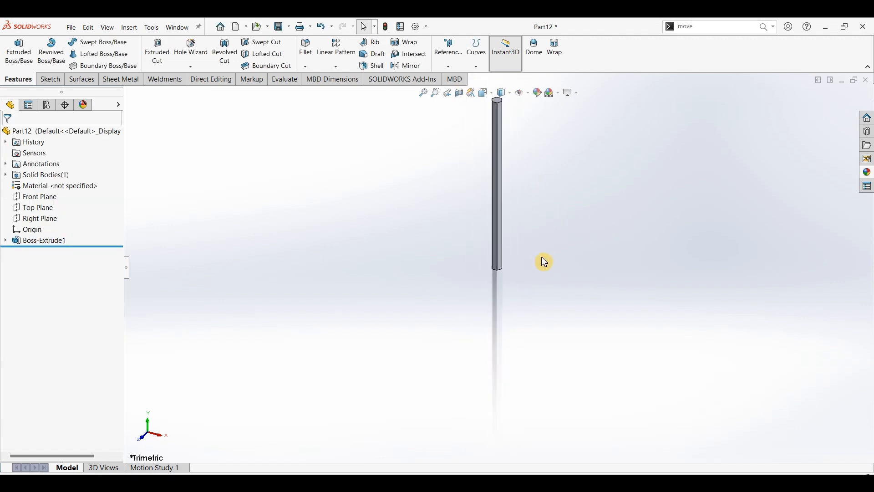
{"action": "scroll", "coordinate": [507, 166], "scroll_direction": "down", "scroll_amount": 10}
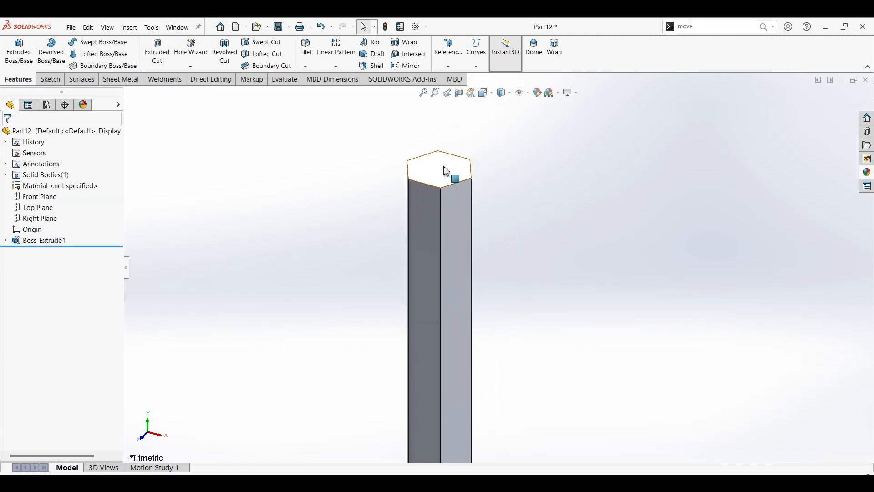
{"action": "left_click", "coordinate": [447, 171]}
{"action": "left_click", "coordinate": [46, 78]}
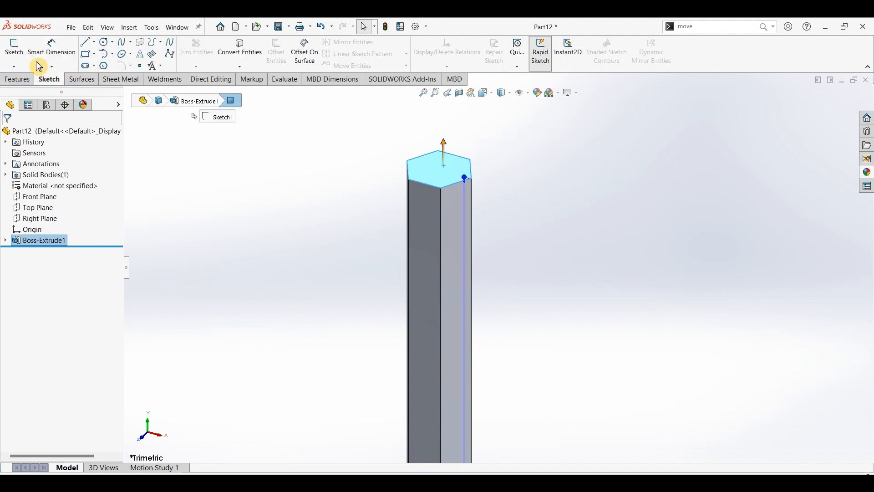
{"action": "left_click", "coordinate": [15, 48]}
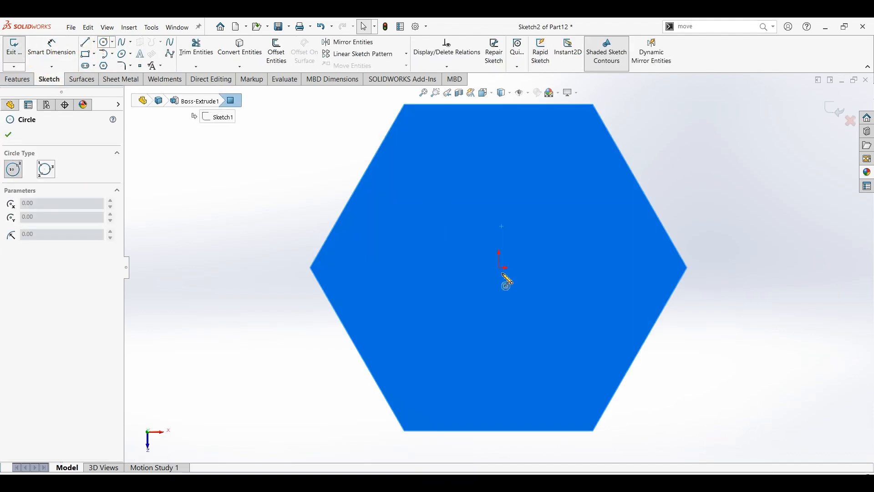
{"action": "left_click", "coordinate": [499, 267]}
{"action": "left_click", "coordinate": [544, 199]}
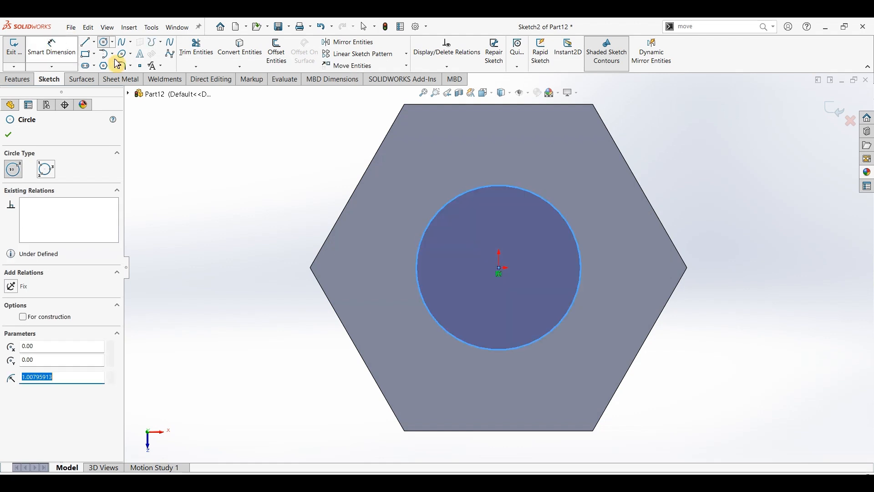
Set the circle's diameter to 1.5 mm and finish the sketch.
{"action": "left_click", "coordinate": [52, 45]}
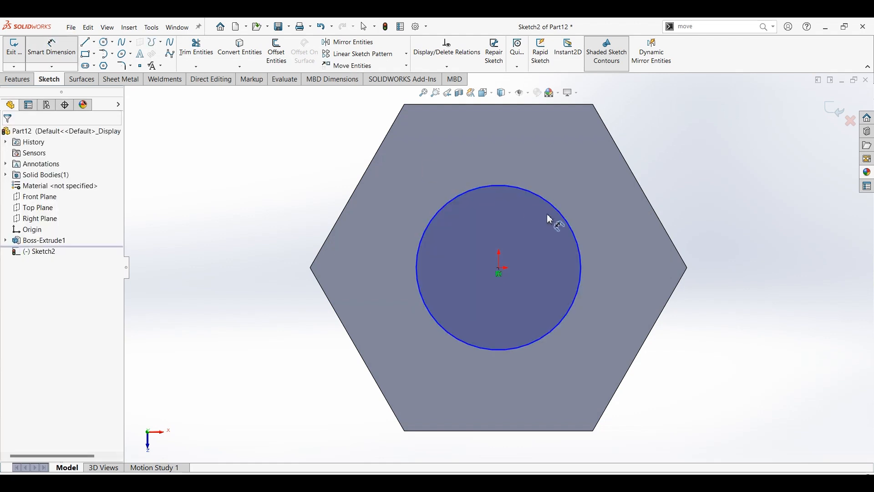
{"action": "left_click", "coordinate": [710, 185]}
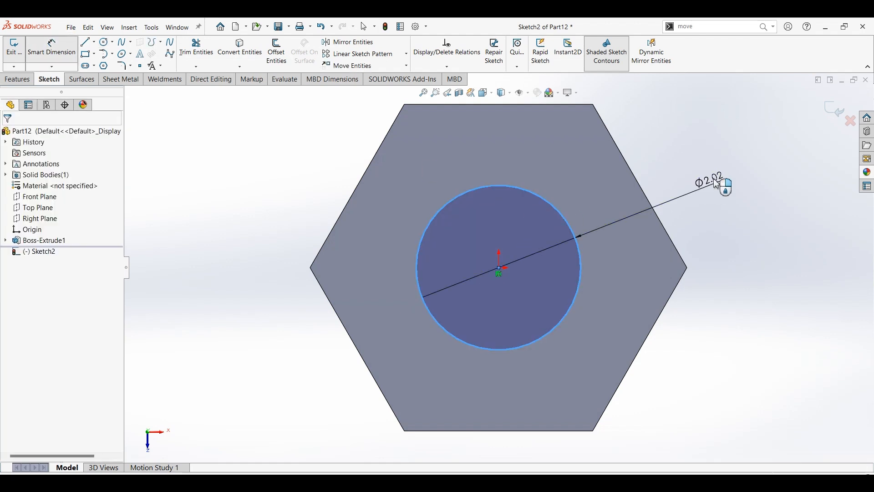
{"action": "type", "text": "1.5"}
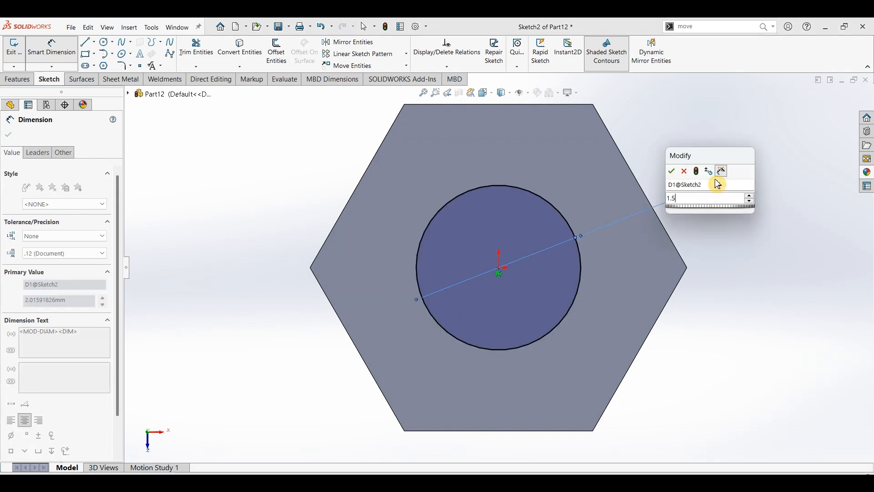
{"action": "key", "text": "Escape"}
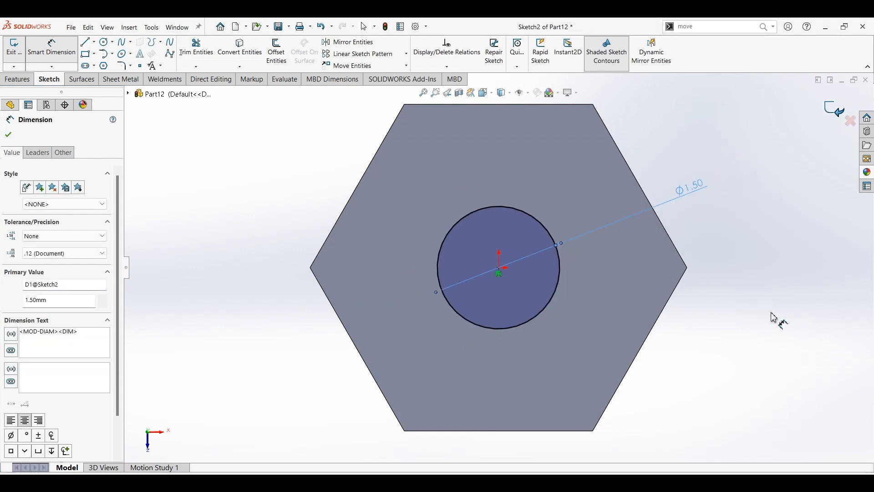
{"action": "left_click", "coordinate": [761, 328]}
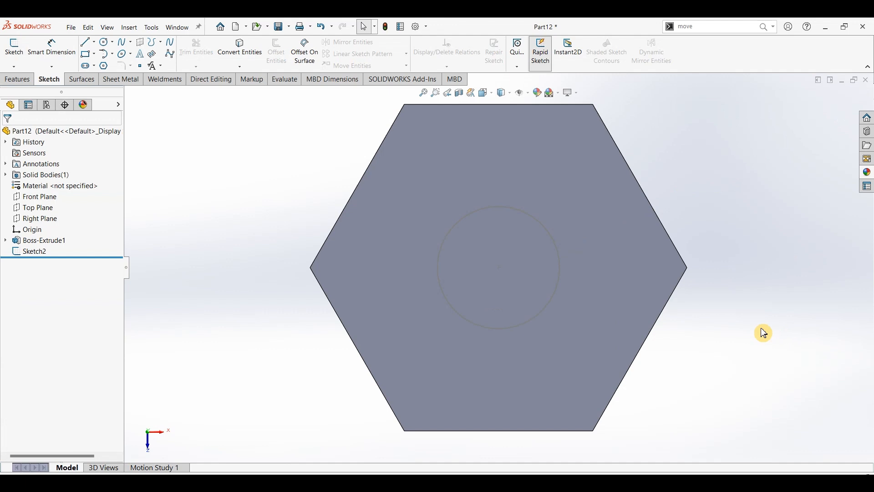
Start a projection split line using the circle sketch on the hexagonal bar's upper end face.
{"action": "key", "text": "ctrl+7"}
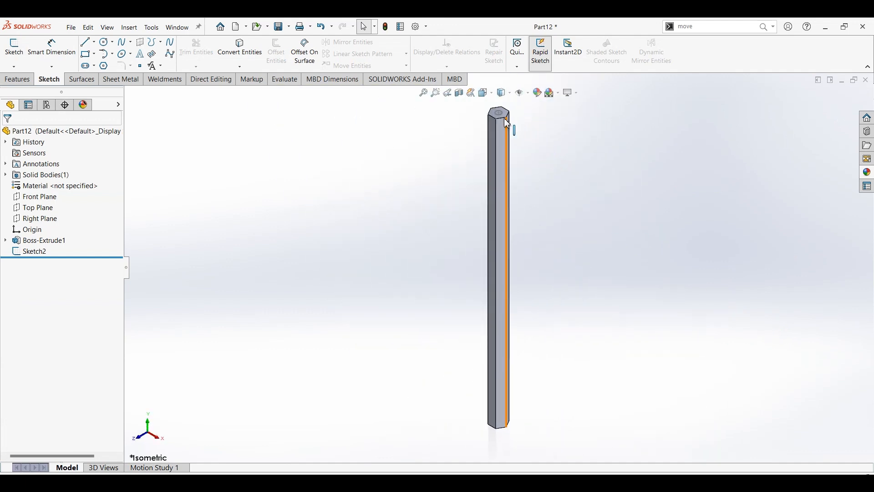
{"action": "scroll", "coordinate": [505, 115], "scroll_direction": "down", "scroll_amount": 5}
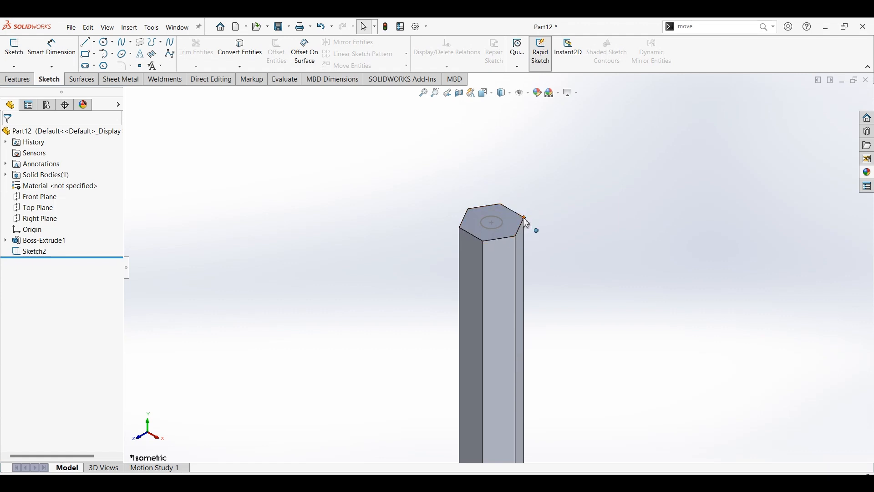
{"action": "left_click", "coordinate": [511, 225]}
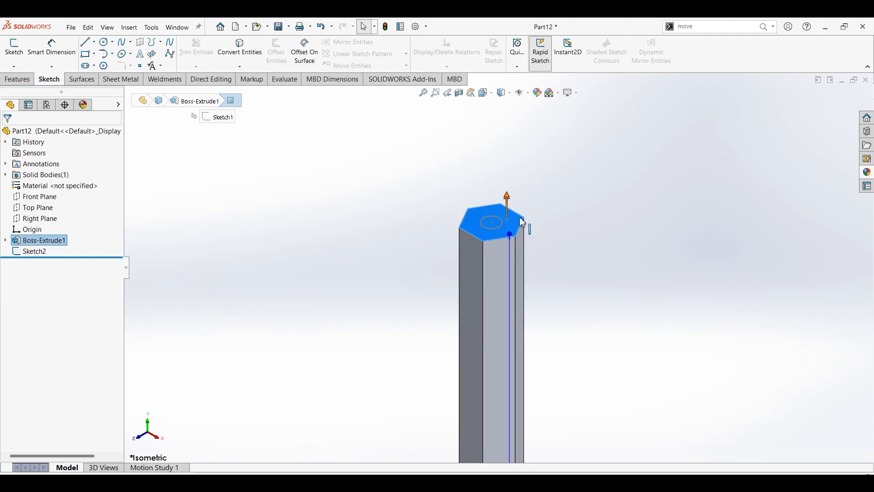
{"action": "left_click", "coordinate": [579, 209]}
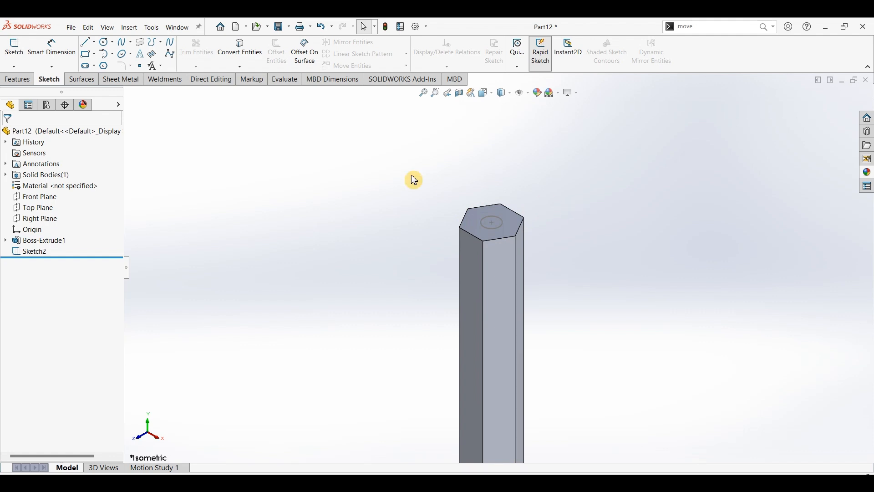
{"action": "left_click", "coordinate": [22, 83]}
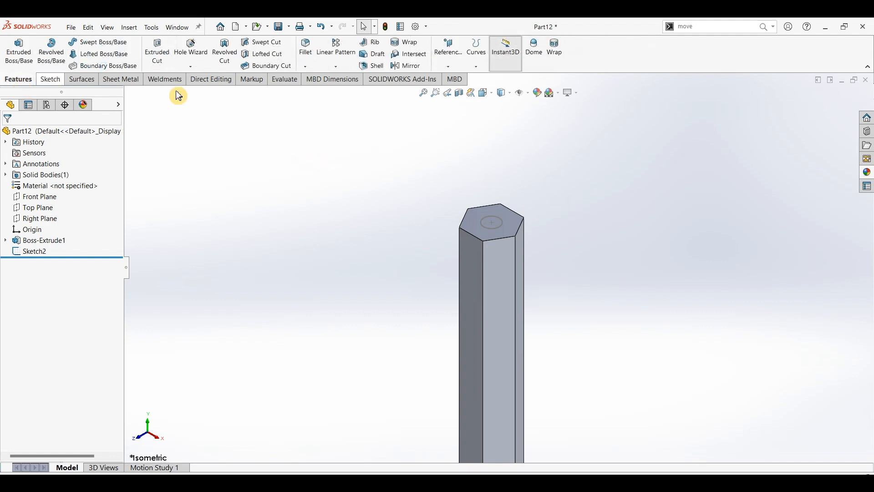
{"action": "left_click", "coordinate": [487, 70]}
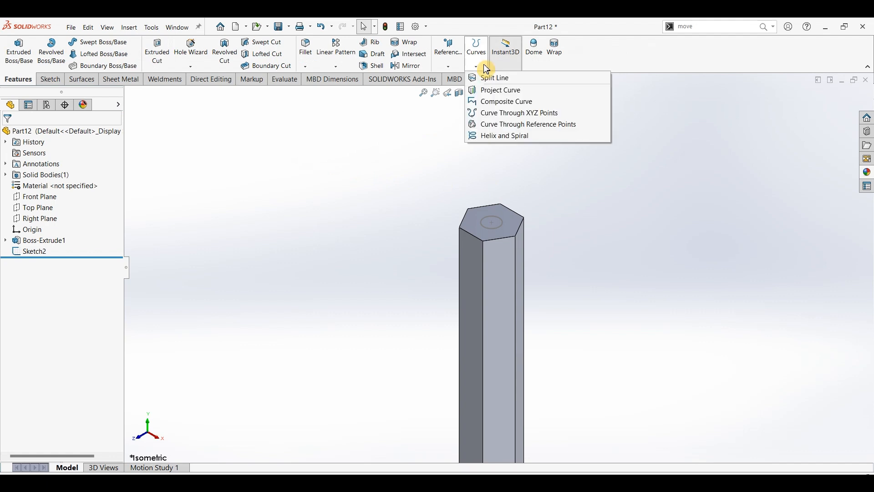
{"action": "left_click", "coordinate": [489, 81]}
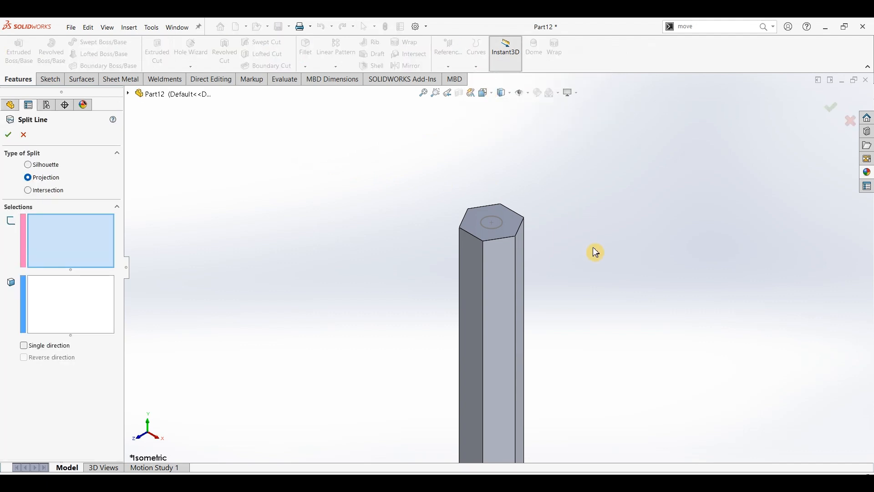
{"action": "left_click", "coordinate": [504, 227]}
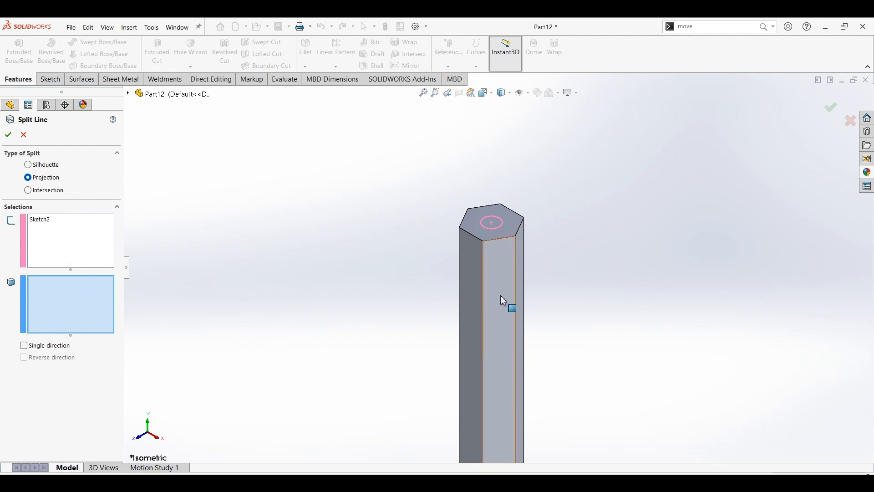
Choose both end faces and all six side faces as the faces to split, and apply the split line.
{"action": "left_click", "coordinate": [513, 232]}
{"action": "left_click", "coordinate": [500, 270]}
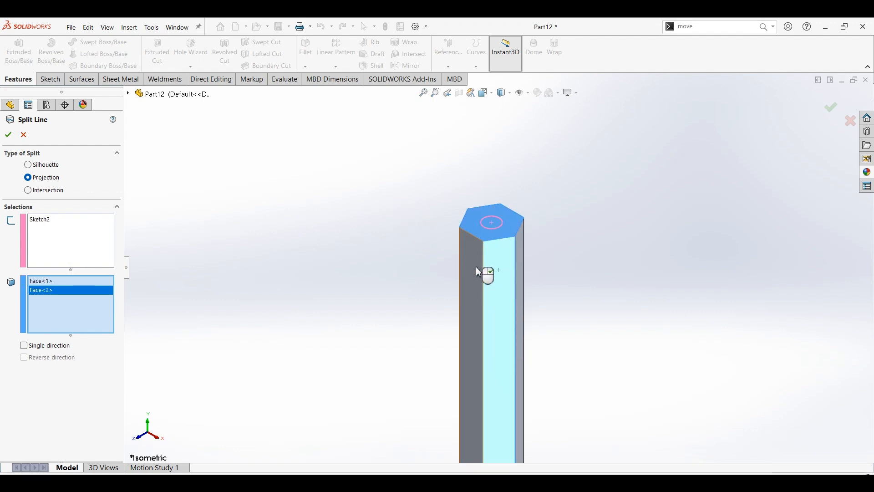
{"action": "left_click", "coordinate": [474, 265]}
{"action": "left_click", "coordinate": [525, 267]}
{"action": "middle_click_drag", "start_coordinate": [556, 258], "coordinate": [530, 254]}
{"action": "left_click", "coordinate": [530, 251]}
{"action": "middle_click_drag", "start_coordinate": [563, 218], "coordinate": [502, 307]}
{"action": "left_click", "coordinate": [485, 273]}
{"action": "middle_click_drag", "start_coordinate": [518, 250], "coordinate": [489, 274]}
{"action": "left_click", "coordinate": [530, 233]}
{"action": "middle_click_drag", "start_coordinate": [565, 233], "coordinate": [576, 395]}
{"action": "scroll", "coordinate": [576, 394], "scroll_direction": "down", "scroll_amount": 6}
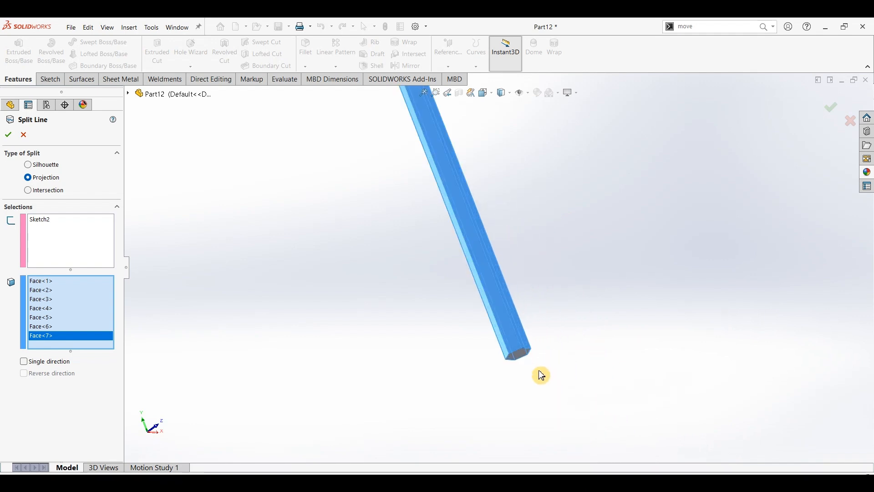
{"action": "left_click", "coordinate": [496, 307]}
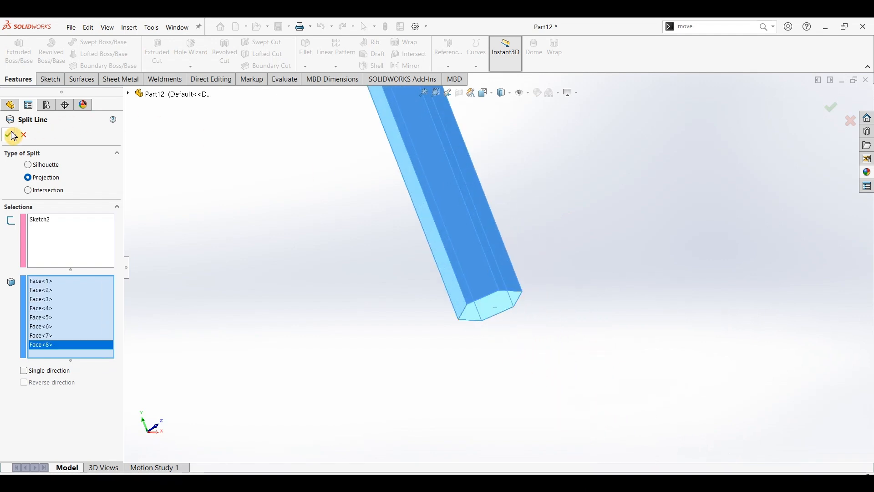
Check that the bar's lower end face is divided into separate inner circle and outer hexagon faces.
{"action": "left_click", "coordinate": [505, 305]}
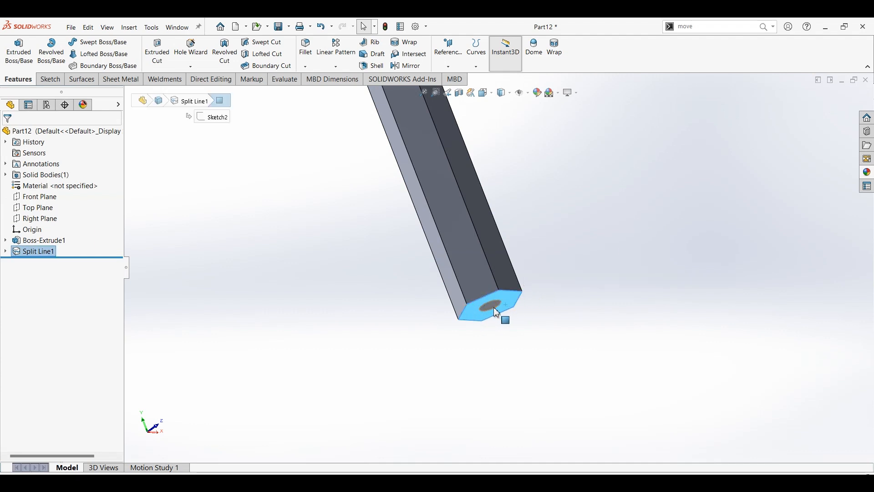
{"action": "left_click", "coordinate": [497, 311]}
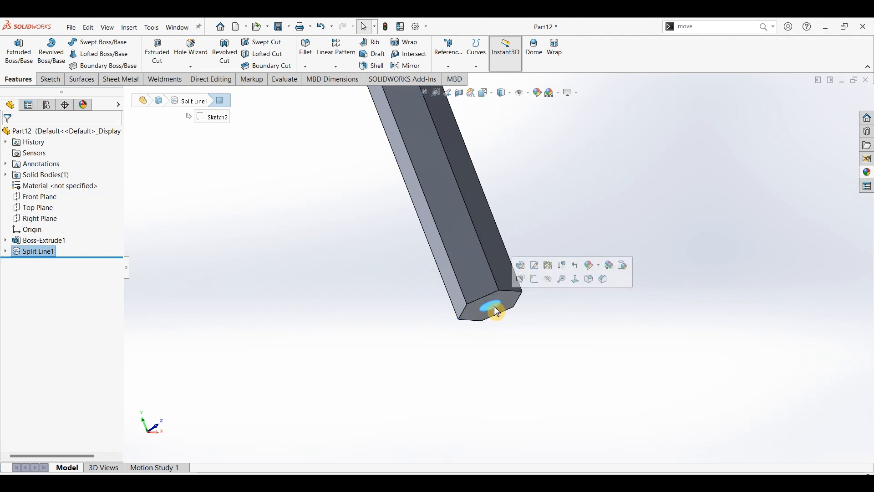
{"action": "left_click", "coordinate": [553, 205]}
{"action": "scroll", "coordinate": [534, 213], "scroll_direction": "up", "scroll_amount": 10}
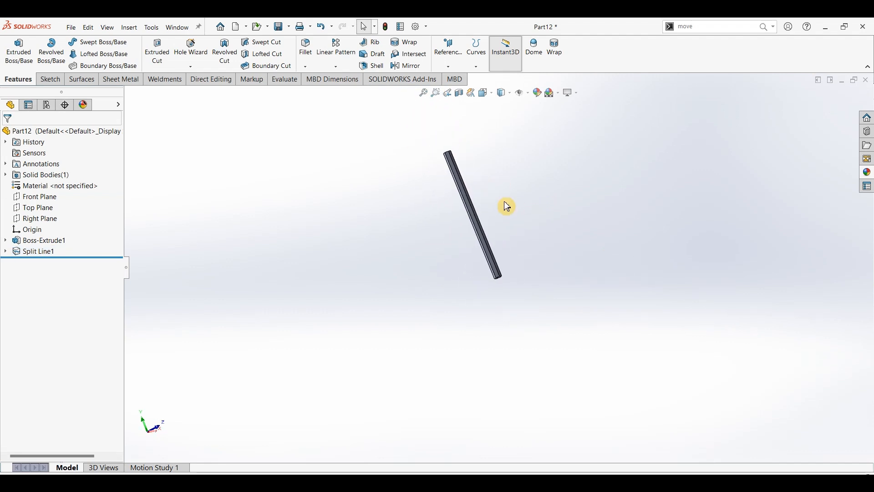
Start a sketch on the Front Plane and draw a slanted line about 8.5 mm long from the origin up past the body's side edge.
{"action": "key", "text": "ctrl+7"}
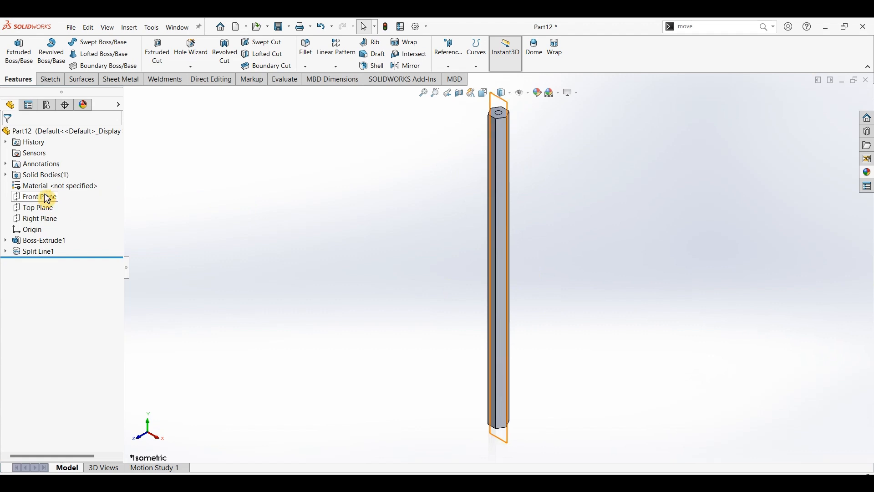
{"action": "left_click", "coordinate": [47, 199]}
{"action": "left_click", "coordinate": [50, 80]}
{"action": "left_click", "coordinate": [13, 49]}
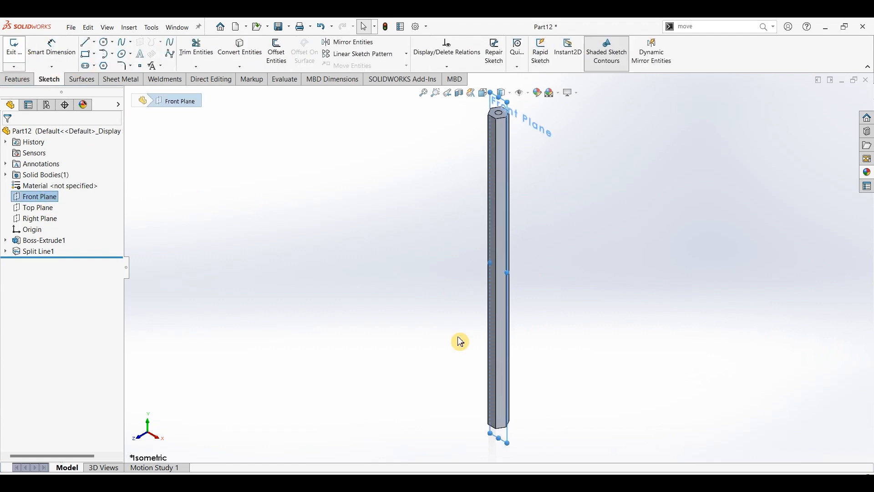
{"action": "scroll", "coordinate": [519, 437], "scroll_direction": "down", "scroll_amount": 5}
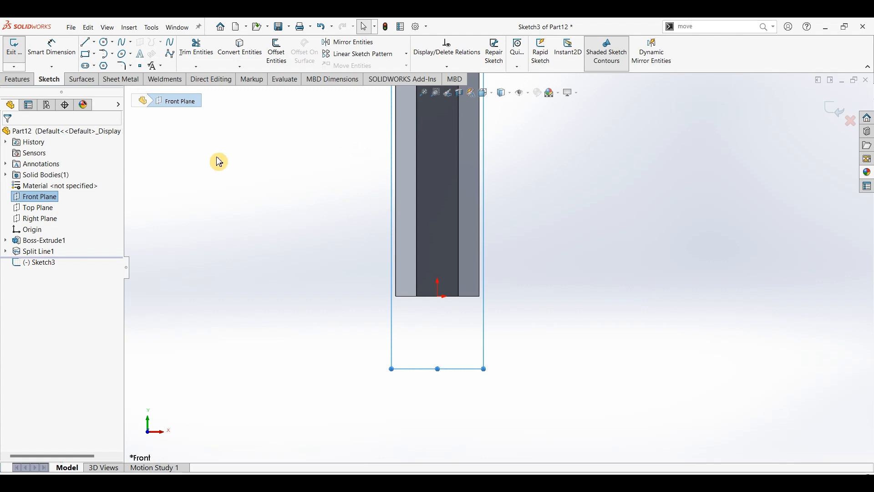
{"action": "left_click", "coordinate": [89, 43]}
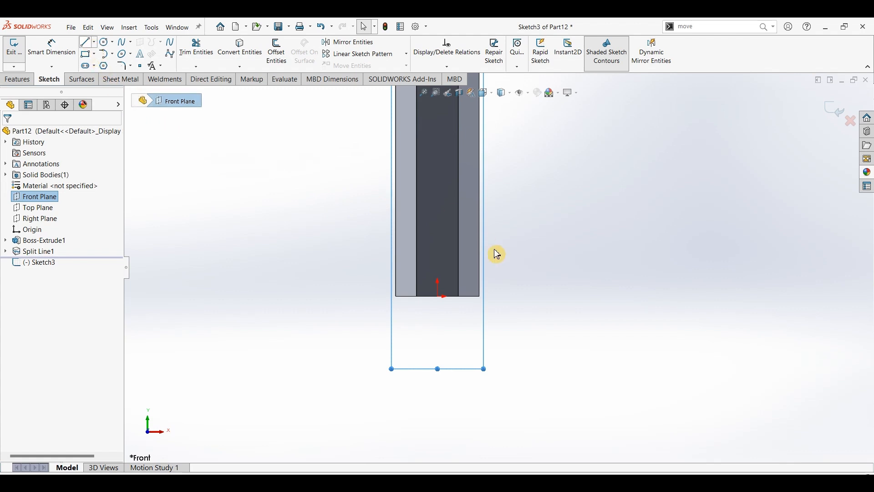
{"action": "left_click", "coordinate": [438, 296]}
{"action": "left_click", "coordinate": [505, 157]}
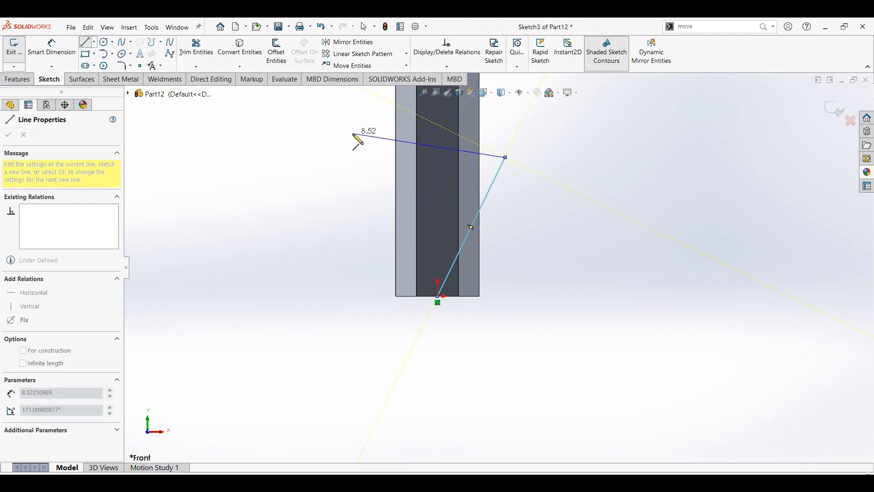
{"action": "key", "text": "Escape"}
Draw a vertical centerline from the origin up along the middle of the body.
{"action": "left_click", "coordinate": [93, 43]}
{"action": "left_click", "coordinate": [102, 65]}
{"action": "left_click", "coordinate": [438, 297]}
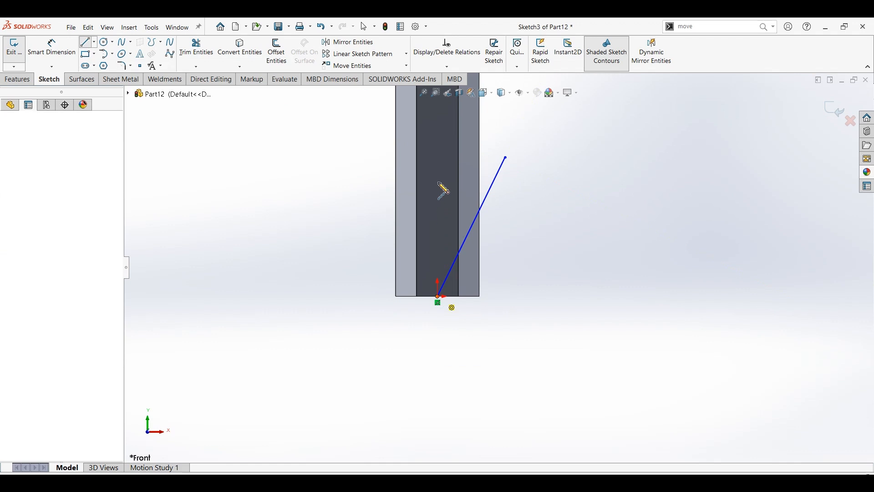
{"action": "left_click", "coordinate": [438, 179]}
{"action": "left_click", "coordinate": [438, 178]}
{"action": "key", "text": "Escape"}
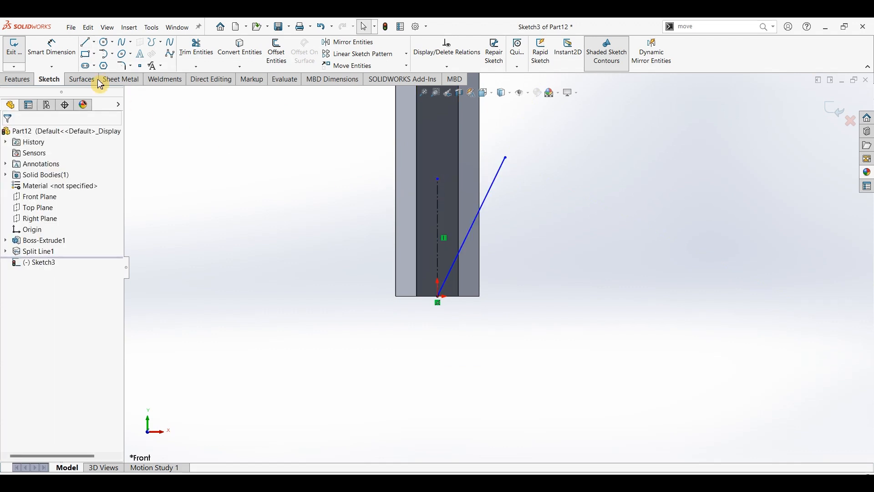
Dimension the angle between the centerline and the slanted line as 12 degrees.
{"action": "left_click", "coordinate": [60, 62]}
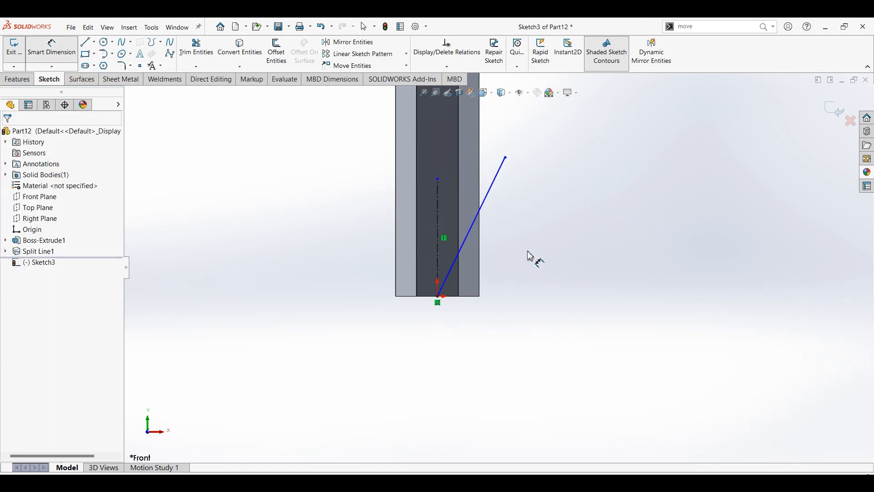
{"action": "left_click", "coordinate": [438, 226]}
{"action": "left_click", "coordinate": [471, 226]}
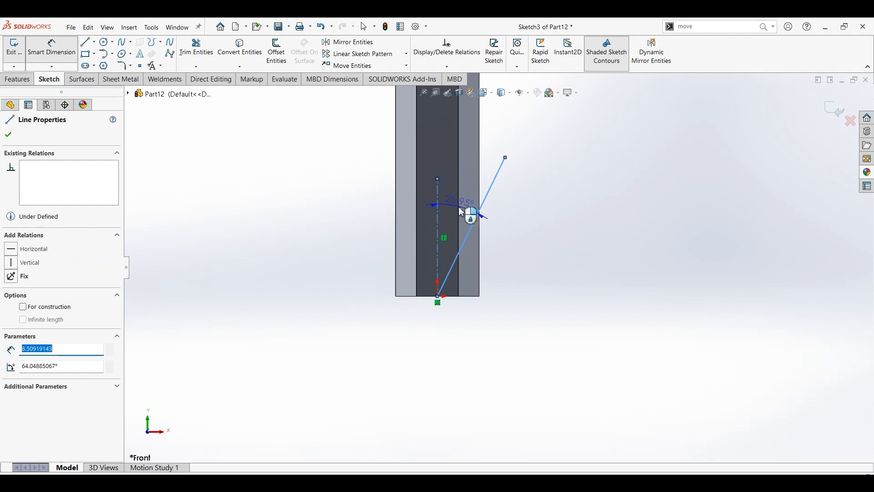
{"action": "left_click", "coordinate": [461, 213]}
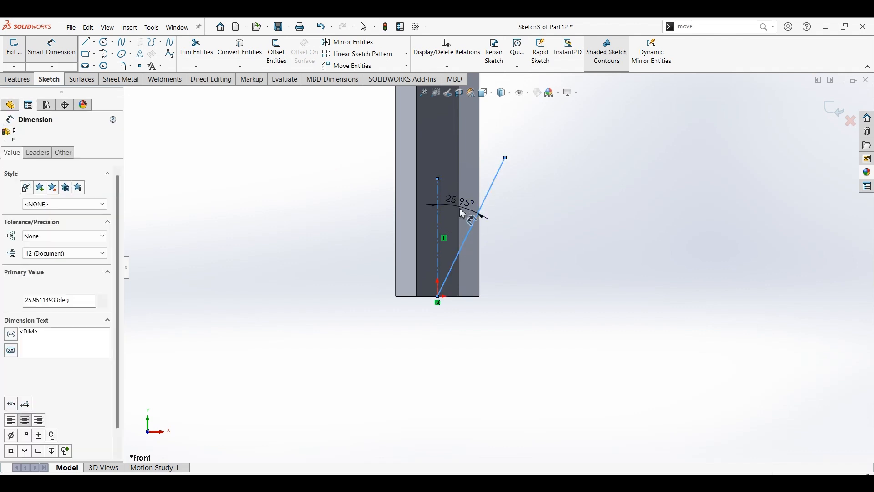
{"action": "left_click", "coordinate": [464, 214]}
{"action": "double_click", "coordinate": [464, 213]}
{"action": "type", "text": "12"}
{"action": "key", "text": "Return"}
{"action": "key", "text": "Escape"}
{"action": "key", "text": "Escape"}
Lengthen the slanted line so its upper endpoint lies just outside the body's side edge.
{"action": "mouse_move", "coordinate": [470, 145]}
{"action": "left_mouse_down"}
{"action": "mouse_move", "coordinate": [480, 91]}
{"action": "mouse_move", "coordinate": [482, 157]}
{"action": "mouse_move", "coordinate": [500, 201]}
{"action": "mouse_move", "coordinate": [490, 205]}
{"action": "left_mouse_up"}
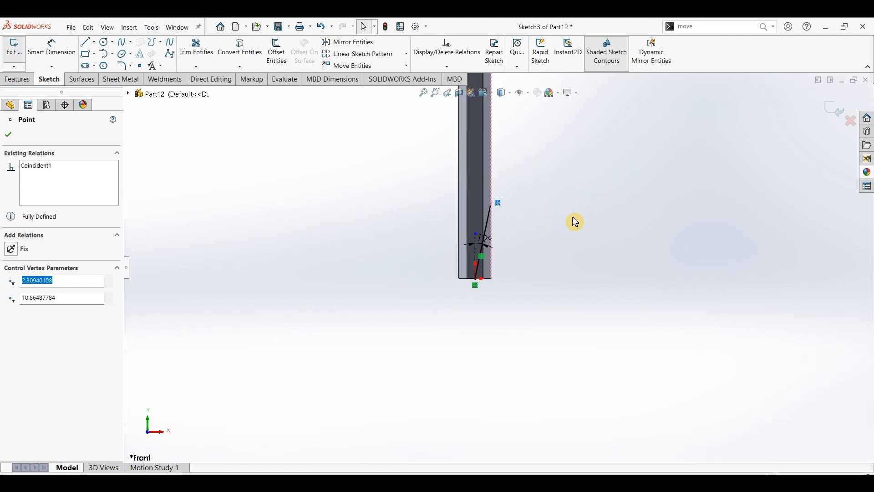
{"action": "left_click_drag", "start_coordinate": [494, 210], "coordinate": [500, 191]}
{"action": "left_click", "coordinate": [526, 286]}
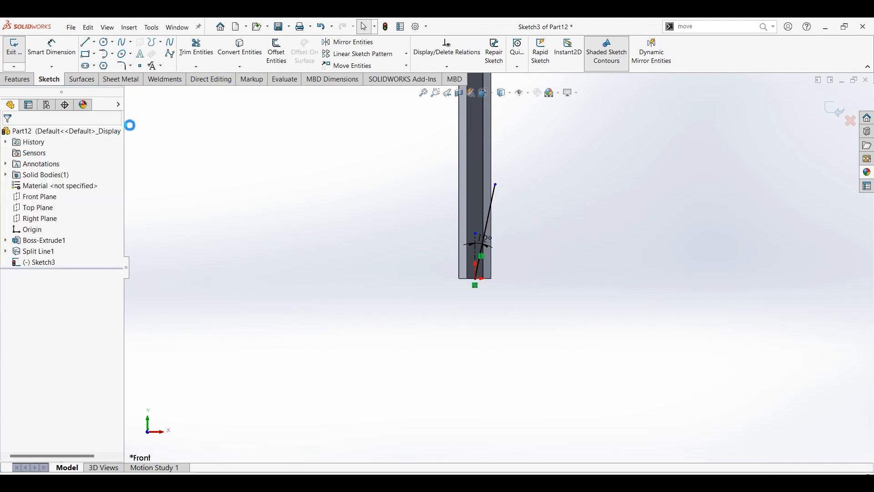
Close the profile from the origin with lines about 1.9 mm down, 3 mm across and 15.4 mm up to the slanted line's upper endpoint.
{"action": "left_click", "coordinate": [86, 43]}
{"action": "scroll", "coordinate": [499, 300], "scroll_direction": "down", "scroll_amount": 3}
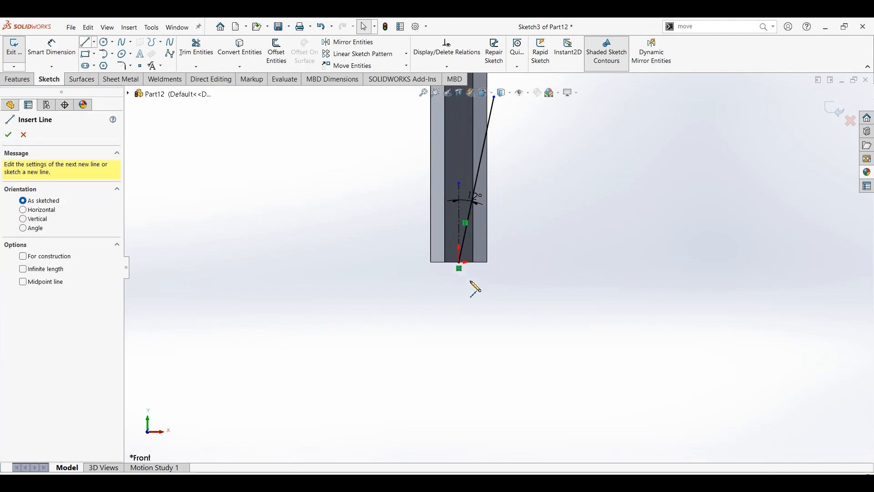
{"action": "scroll", "coordinate": [471, 297], "scroll_direction": "down", "scroll_amount": 3}
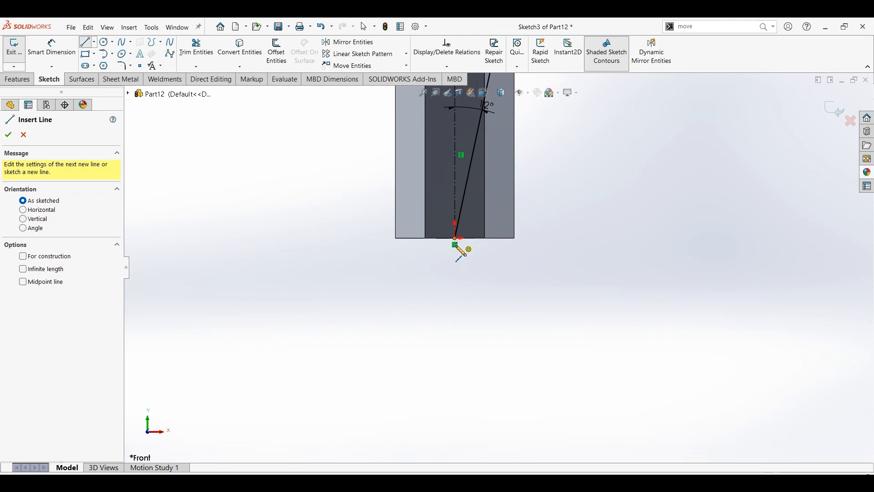
{"action": "left_click", "coordinate": [456, 240]}
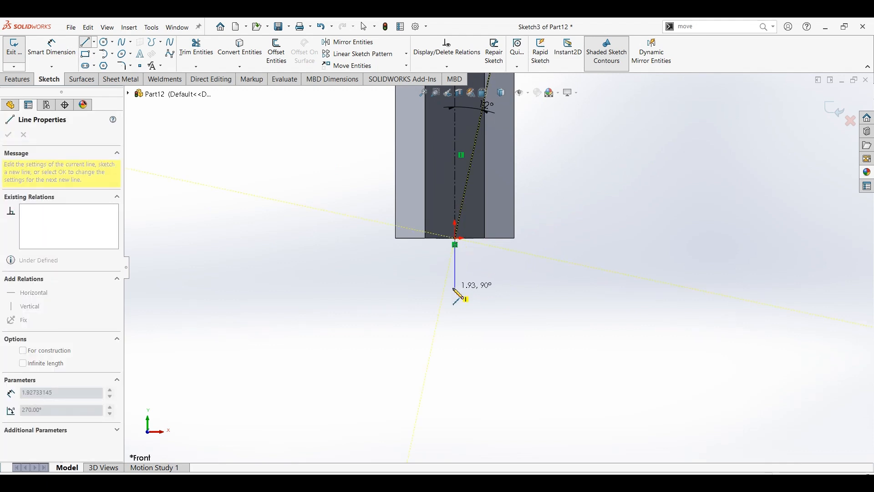
{"action": "left_click", "coordinate": [454, 288]}
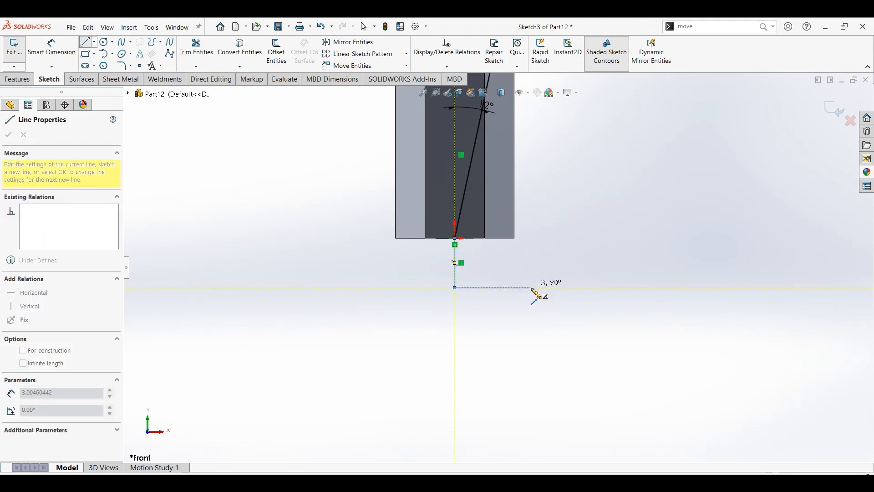
{"action": "left_click", "coordinate": [529, 288]}
{"action": "scroll", "coordinate": [533, 182], "scroll_direction": "up", "scroll_amount": 3}
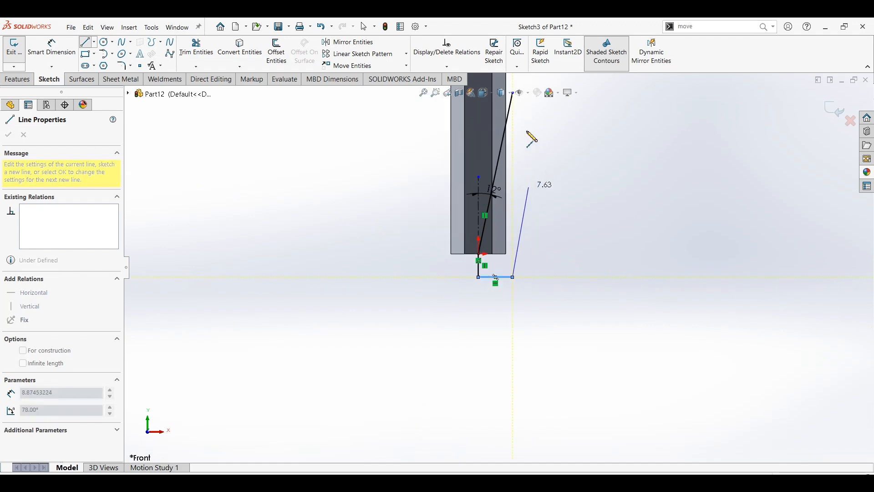
{"action": "scroll", "coordinate": [518, 101], "scroll_direction": "up", "scroll_amount": 3}
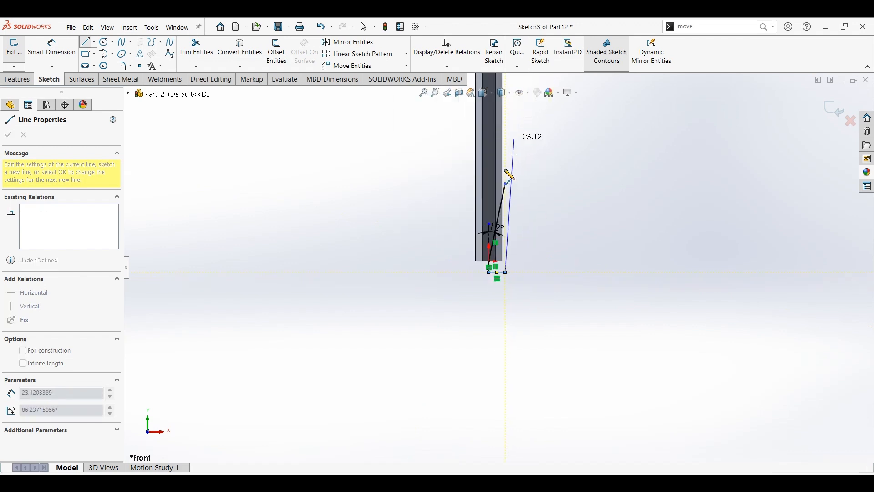
{"action": "left_click", "coordinate": [504, 193]}
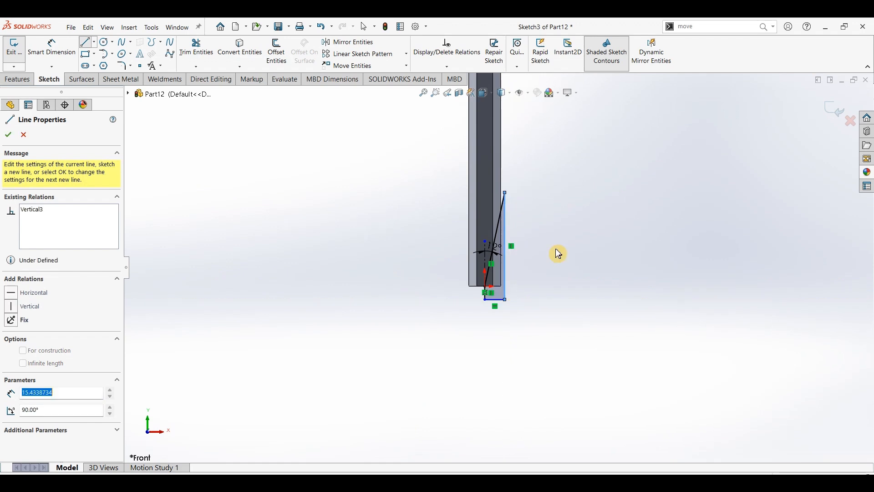
{"action": "key", "text": "Escape"}
{"action": "key", "text": "Escape"}
{"action": "scroll", "coordinate": [489, 273], "scroll_direction": "down", "scroll_amount": 4}
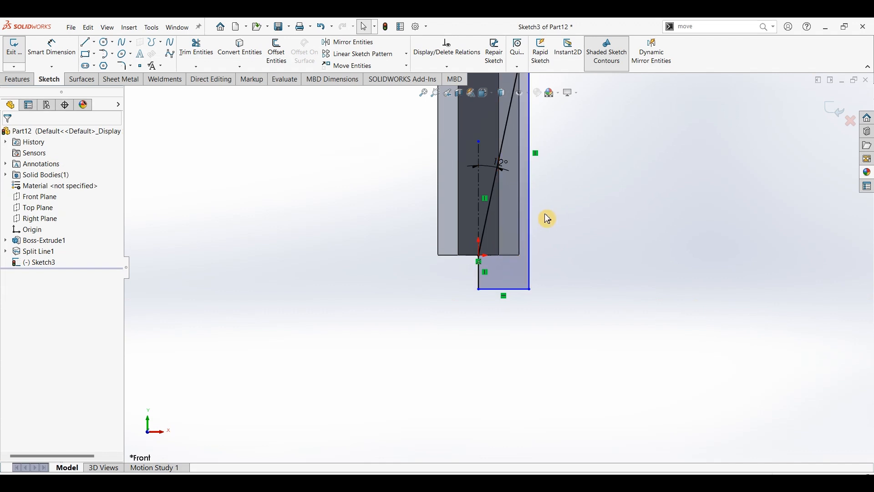
{"action": "scroll", "coordinate": [526, 261], "scroll_direction": "up", "scroll_amount": 1}
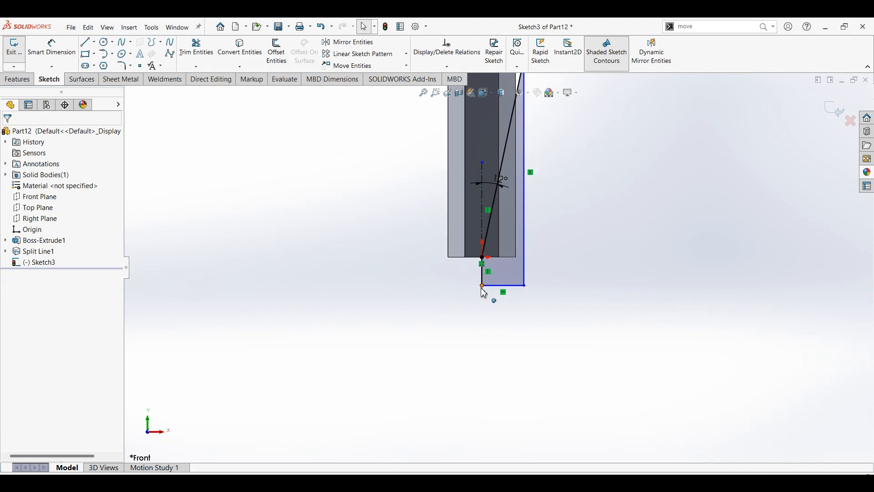
Revolve-cut the closed profile 360 degrees about the vertical centerline to sharpen the body's lower end into a cone.
{"action": "left_click", "coordinate": [14, 84]}
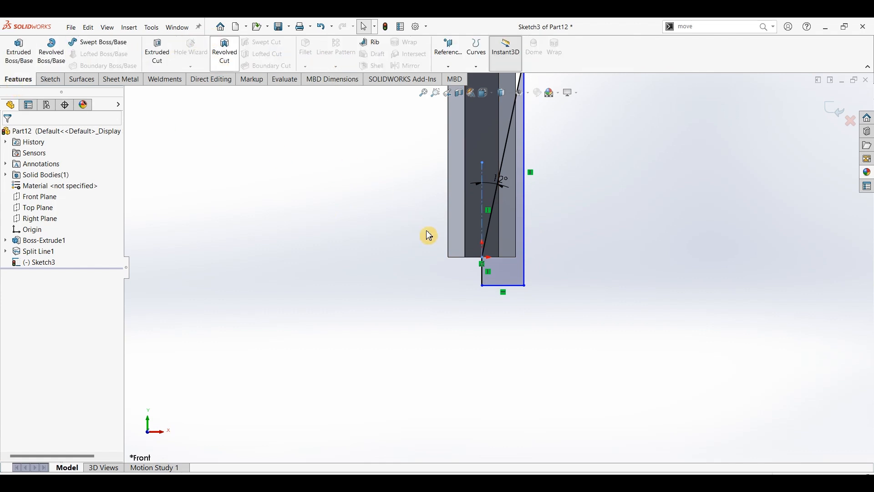
{"action": "left_click", "coordinate": [474, 275]}
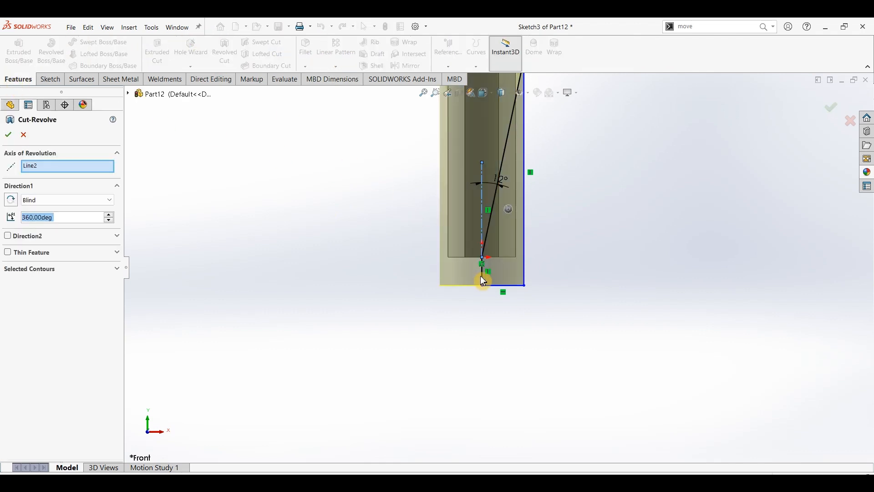
{"action": "middle_click_drag", "start_coordinate": [353, 232], "coordinate": [327, 252]}
{"action": "scroll", "coordinate": [327, 252], "scroll_direction": "up", "scroll_amount": 1}
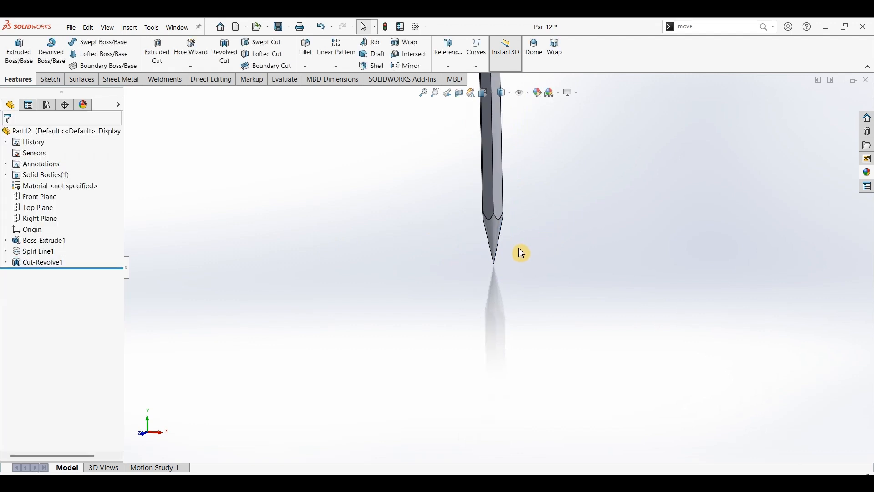
{"action": "scroll", "coordinate": [517, 249], "scroll_direction": "down", "scroll_amount": 2}
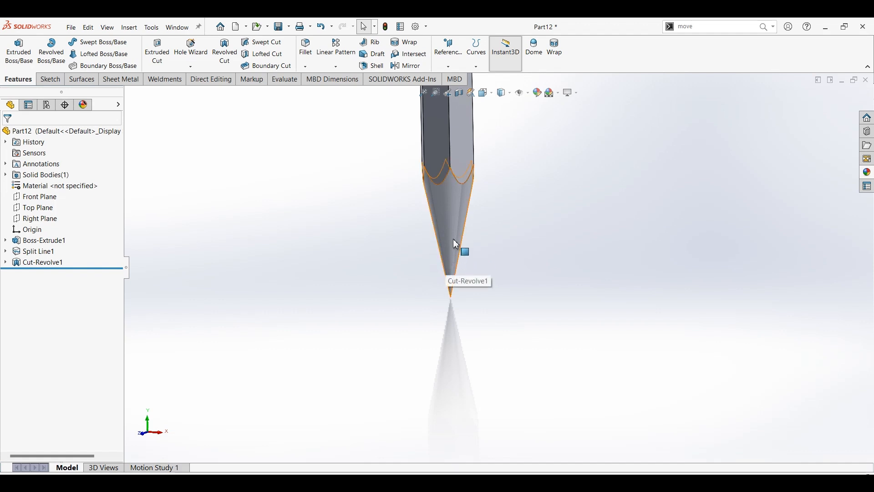
{"action": "left_click", "coordinate": [452, 225]}
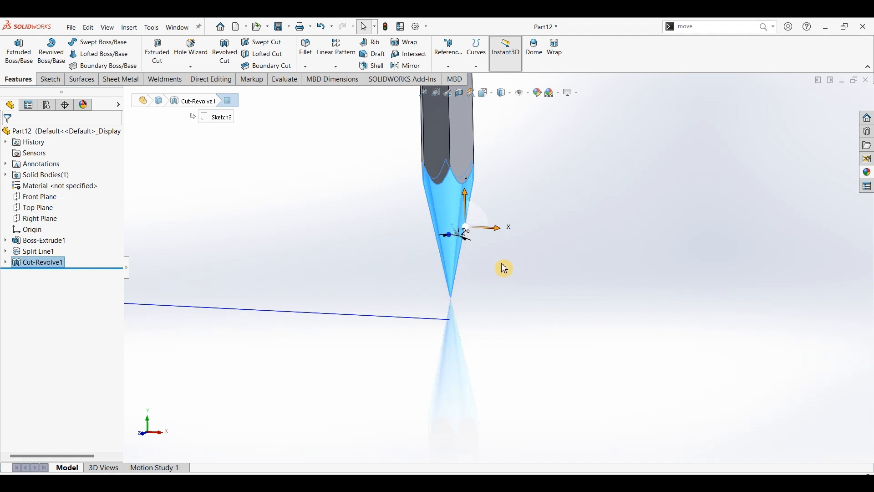
{"action": "left_click", "coordinate": [377, 250]}
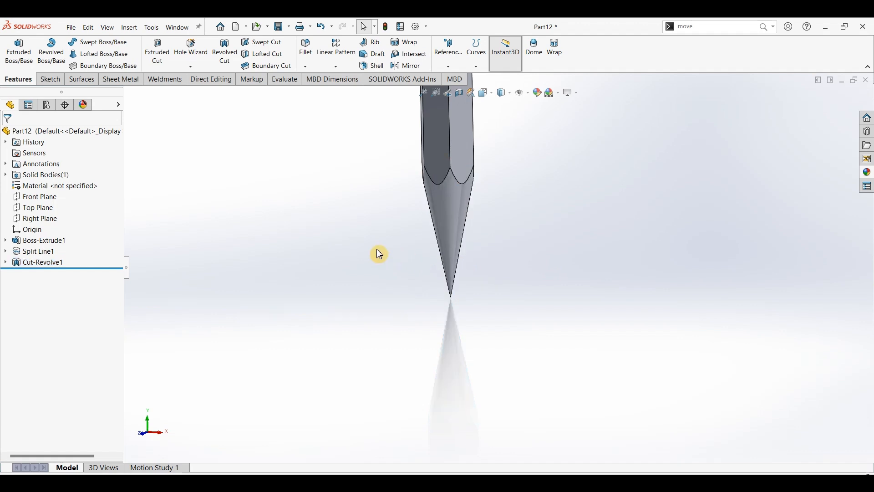
Start a sketch on the Front Plane and draw a horizontal line across the cone about 4.4 mm above its tip.
{"action": "left_click", "coordinate": [56, 200]}
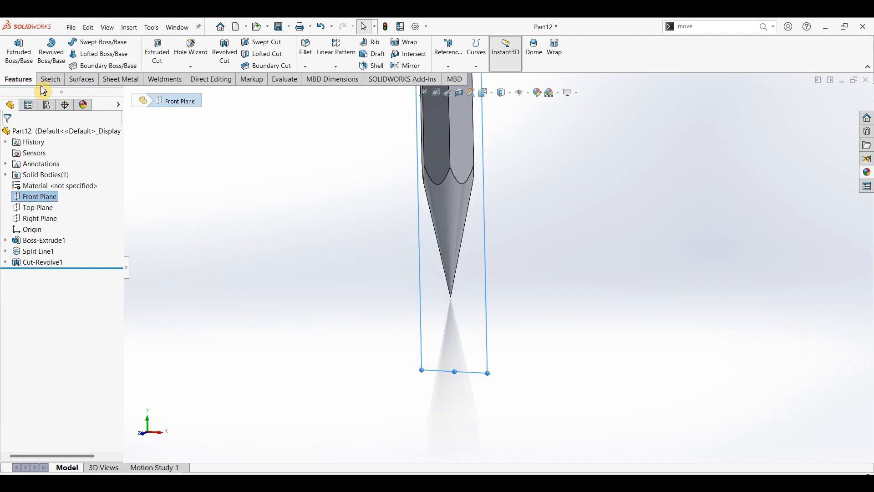
{"action": "left_click", "coordinate": [50, 79]}
{"action": "left_click", "coordinate": [14, 48]}
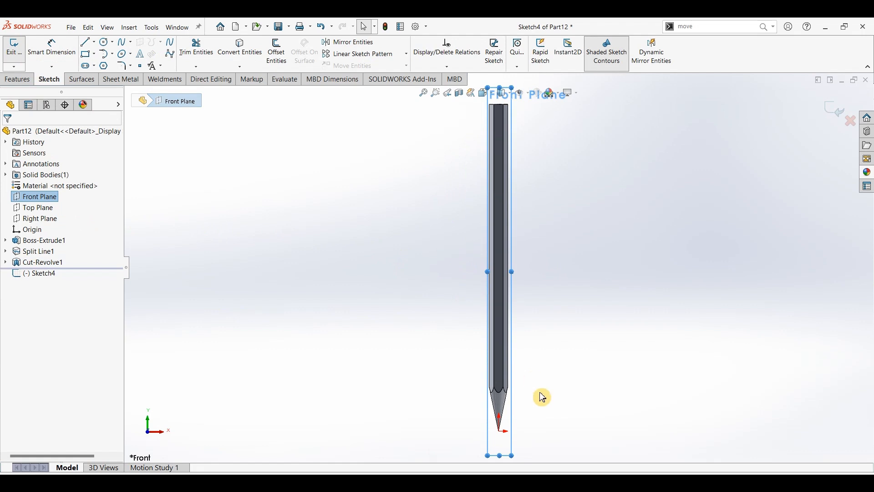
{"action": "scroll", "coordinate": [527, 449], "scroll_direction": "down", "scroll_amount": 6}
{"action": "left_click", "coordinate": [85, 42]}
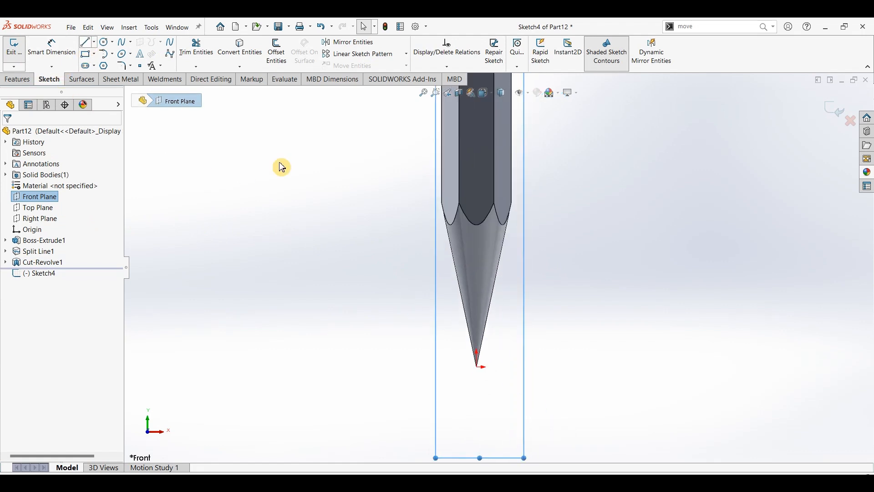
{"action": "left_click", "coordinate": [445, 301]}
{"action": "left_click", "coordinate": [507, 301]}
{"action": "key", "text": "Escape"}
Dimension the horizontal line 2.5 mm above the origin at the cone's tip and finish the sketch.
{"action": "left_click", "coordinate": [51, 45]}
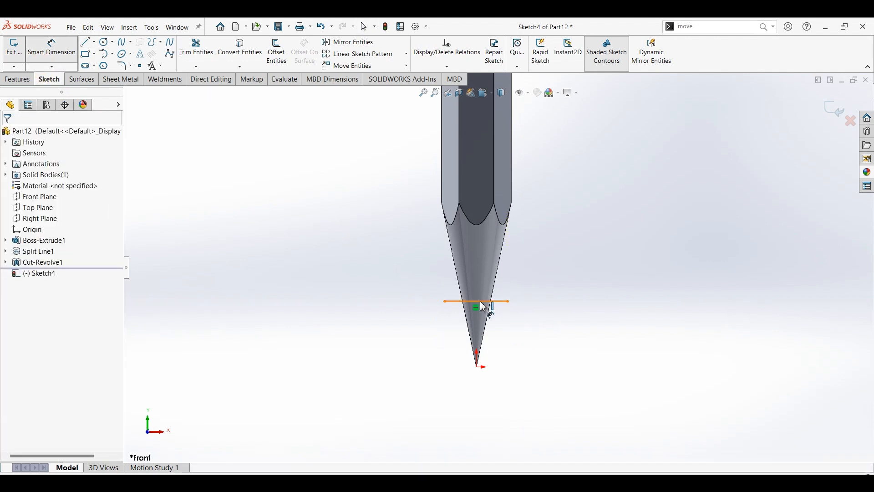
{"action": "left_click", "coordinate": [478, 366]}
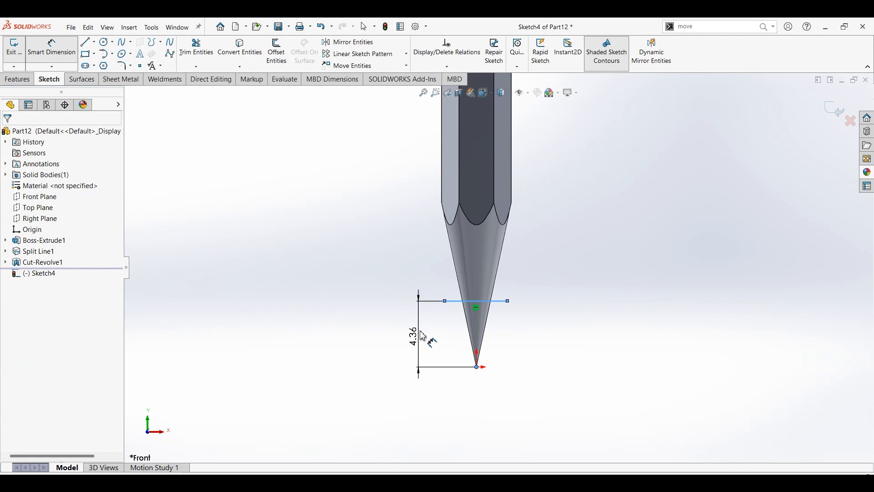
{"action": "left_click", "coordinate": [422, 336]}
{"action": "type", "text": "2.5"}
{"action": "key", "text": "Return"}
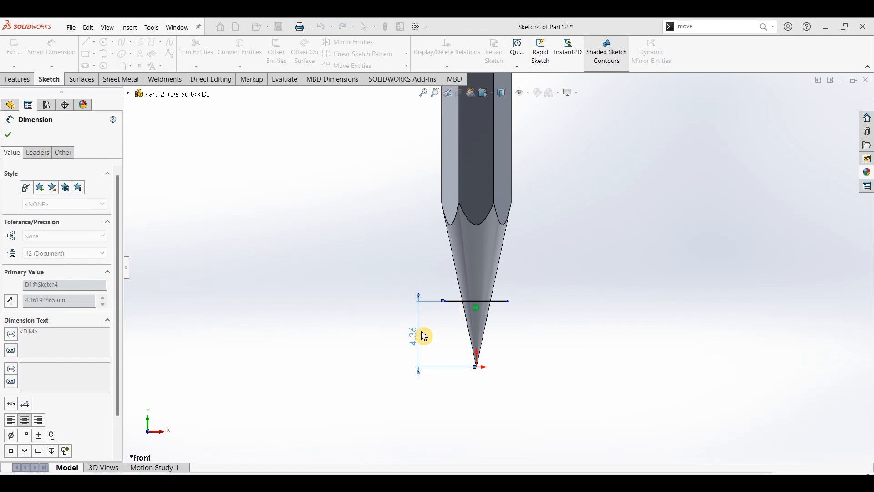
{"action": "key", "text": "Escape"}
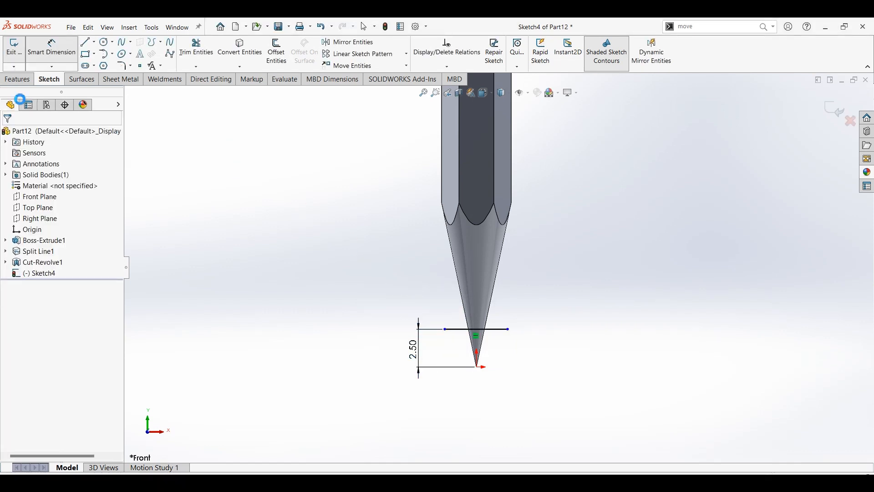
{"action": "left_click", "coordinate": [835, 118]}
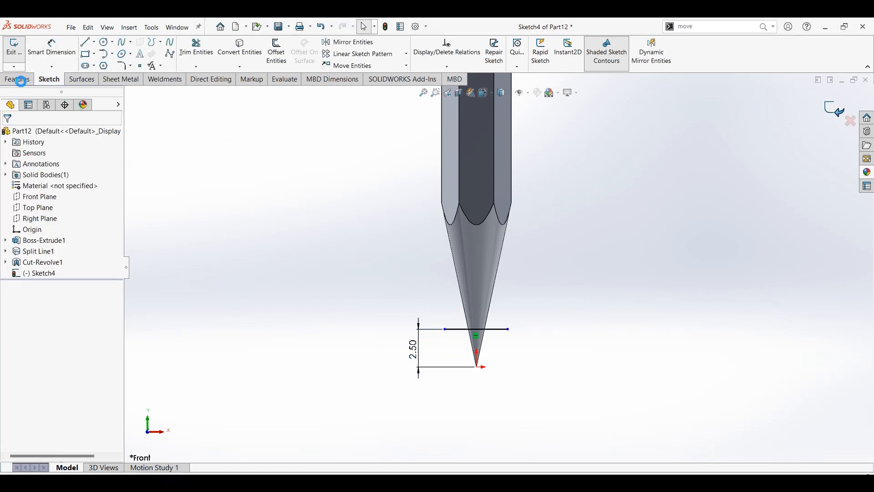
Split the conical face with a Projection split line using the horizontal line sketch.
{"action": "left_click", "coordinate": [477, 67]}
{"action": "left_click", "coordinate": [486, 77]}
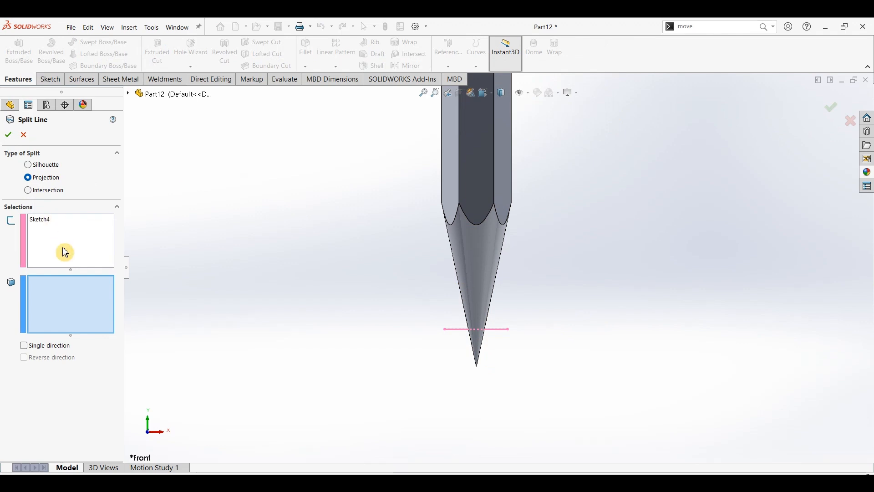
{"action": "left_click", "coordinate": [487, 279]}
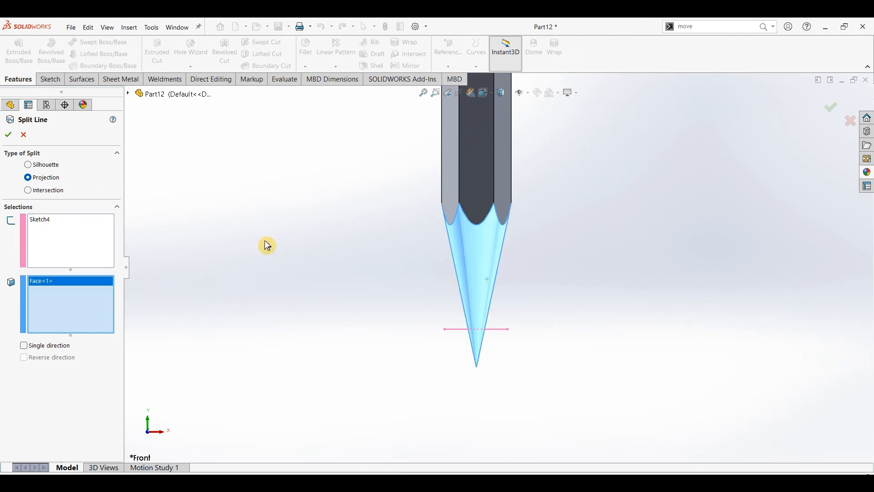
{"action": "left_click", "coordinate": [10, 138]}
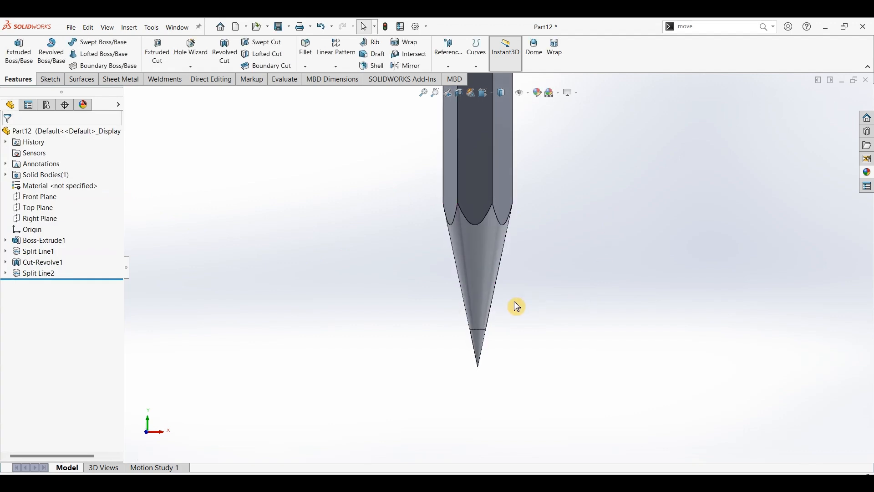
{"action": "left_click", "coordinate": [481, 349]}
{"action": "left_click", "coordinate": [480, 348]}
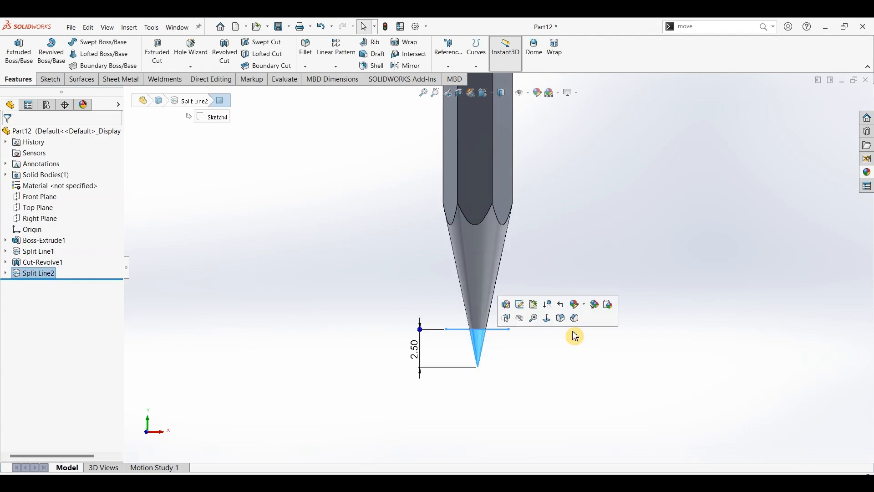
{"action": "left_click", "coordinate": [573, 335]}
Start a sketch on the body's flat upper end face and convert its hexagonal outline and lead circle into sketch entities.
{"action": "scroll", "coordinate": [563, 287], "scroll_direction": "up", "scroll_amount": 4}
{"action": "scroll", "coordinate": [564, 289], "scroll_direction": "up", "scroll_amount": 9}
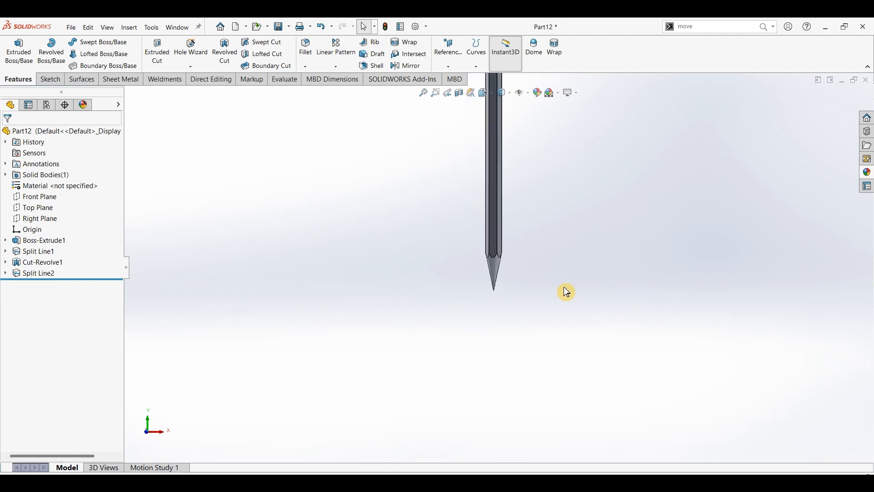
{"action": "scroll", "coordinate": [499, 175], "scroll_direction": "down", "scroll_amount": 4}
{"action": "scroll", "coordinate": [501, 176], "scroll_direction": "down", "scroll_amount": 4}
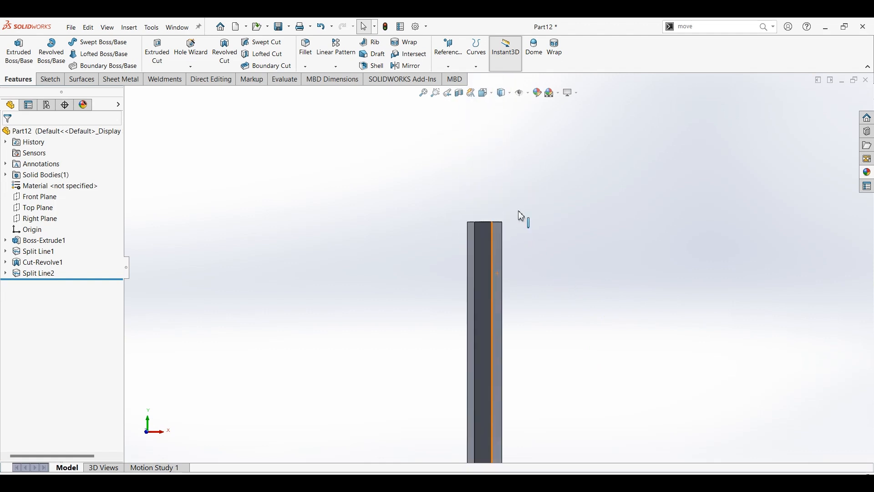
{"action": "mouse_move", "coordinate": [505, 213]}
{"action": "middle_mouse_down"}
{"action": "mouse_move", "coordinate": [497, 306]}
{"action": "mouse_move", "coordinate": [493, 240]}
{"action": "middle_mouse_up"}
{"action": "left_click", "coordinate": [493, 232]}
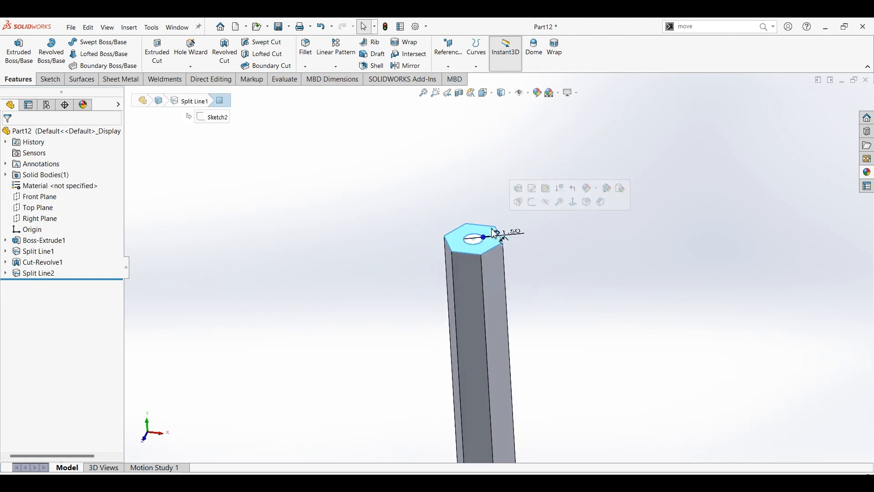
{"action": "left_click", "coordinate": [45, 82]}
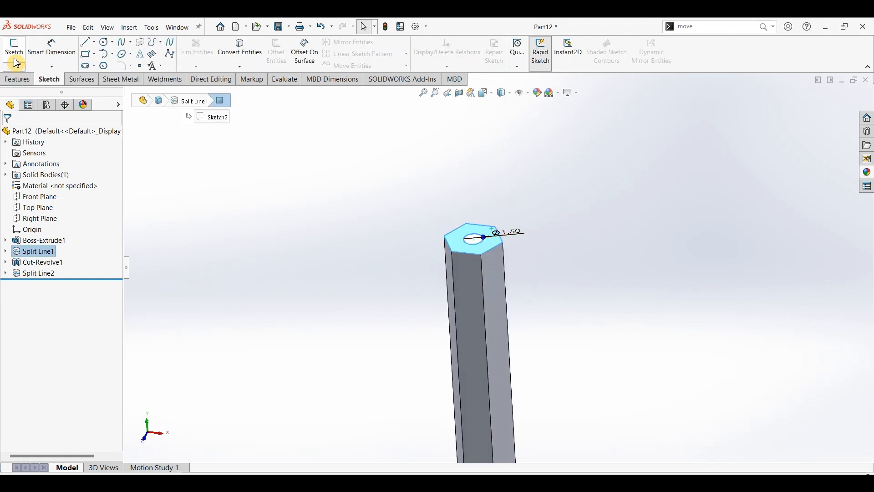
{"action": "left_click", "coordinate": [443, 227]}
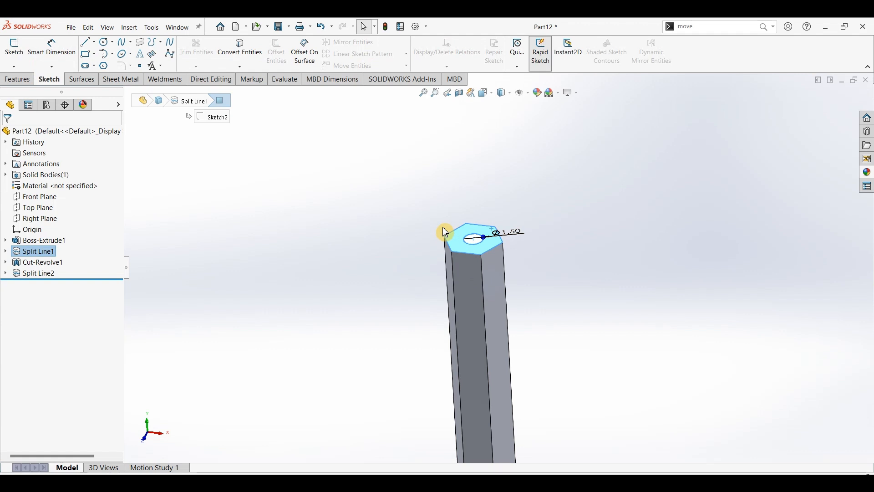
{"action": "left_click", "coordinate": [14, 48]}
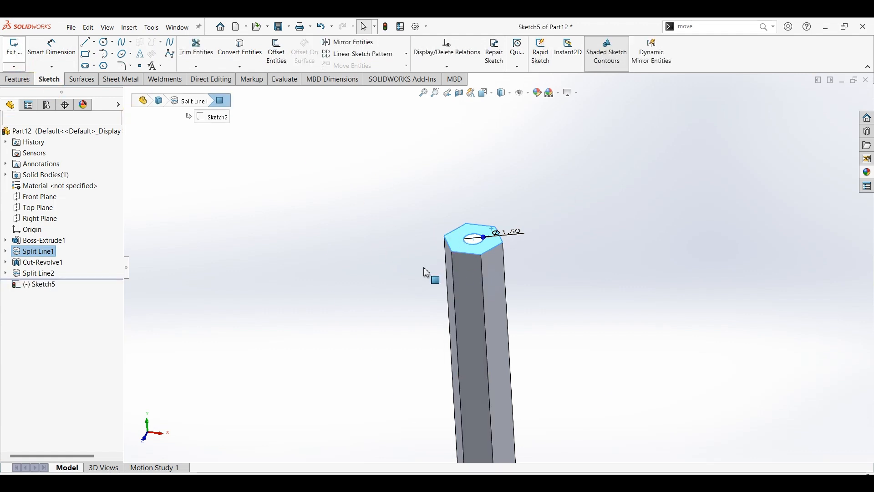
{"action": "left_click", "coordinate": [301, 169]}
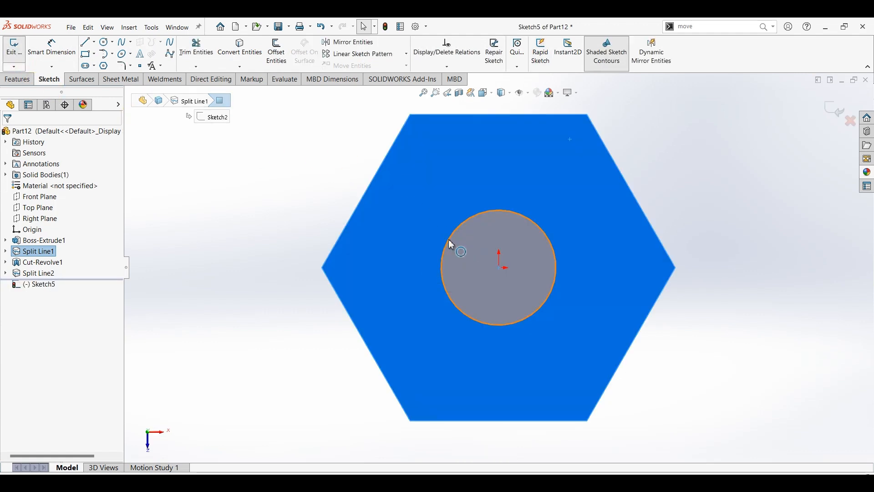
{"action": "left_click", "coordinate": [240, 50]}
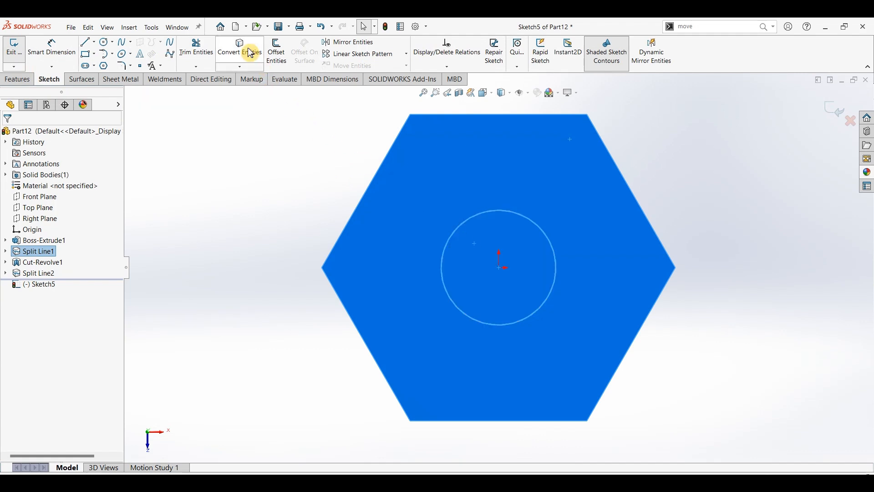
Extrude both the circle region and the surrounding hexagonal region 0.5 mm Blind outward from the end face, merged with the body.
{"action": "left_click", "coordinate": [17, 79]}
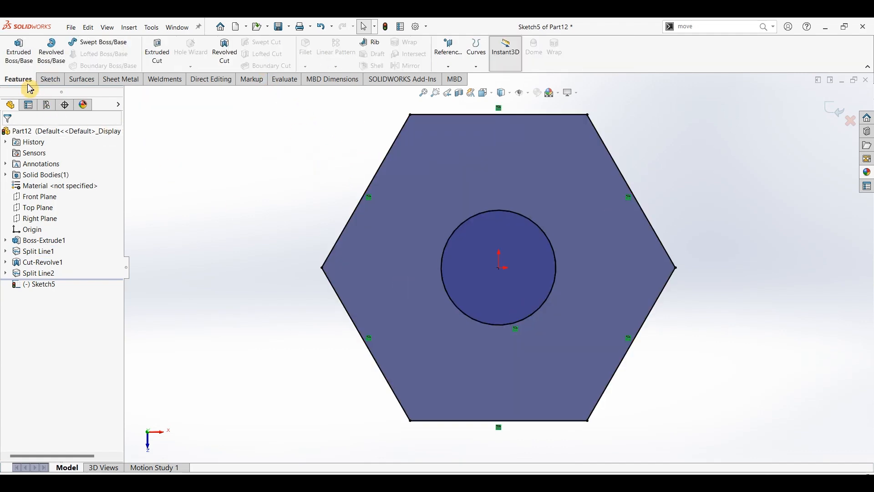
{"action": "left_click", "coordinate": [22, 51]}
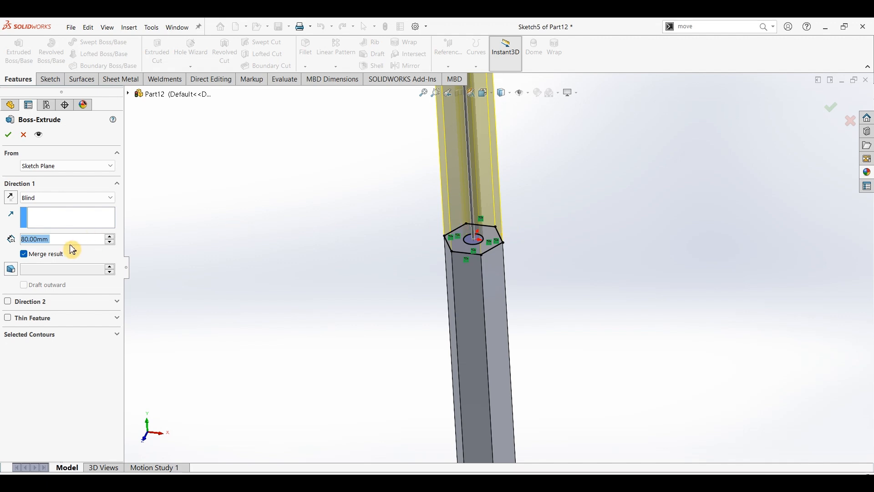
{"action": "type", "text": "0.5"}
{"action": "key", "text": "Return"}
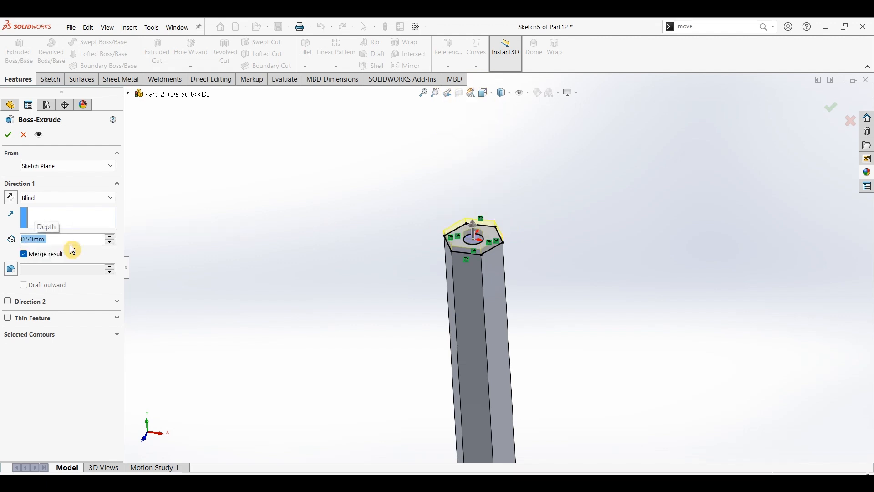
{"action": "left_click", "coordinate": [108, 337]}
{"action": "scroll", "coordinate": [473, 233], "scroll_direction": "down", "scroll_amount": 5}
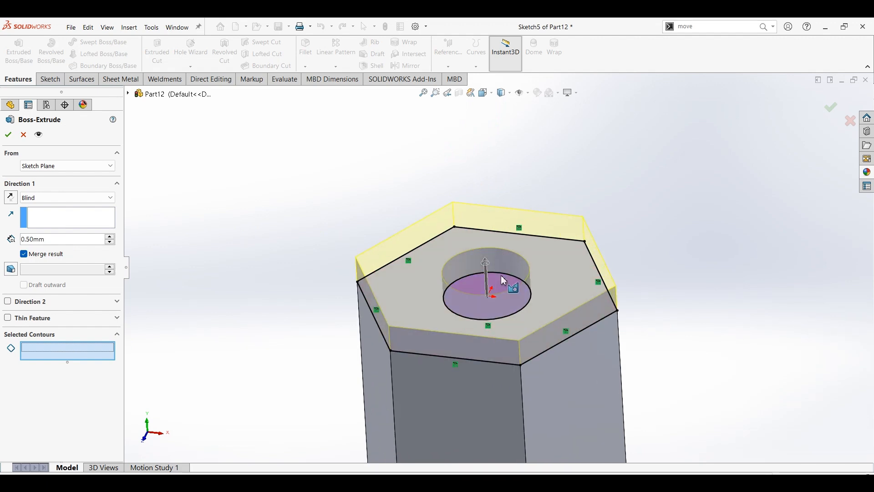
{"action": "left_click", "coordinate": [503, 280]}
{"action": "left_click", "coordinate": [558, 263]}
{"action": "left_click", "coordinate": [10, 142]}
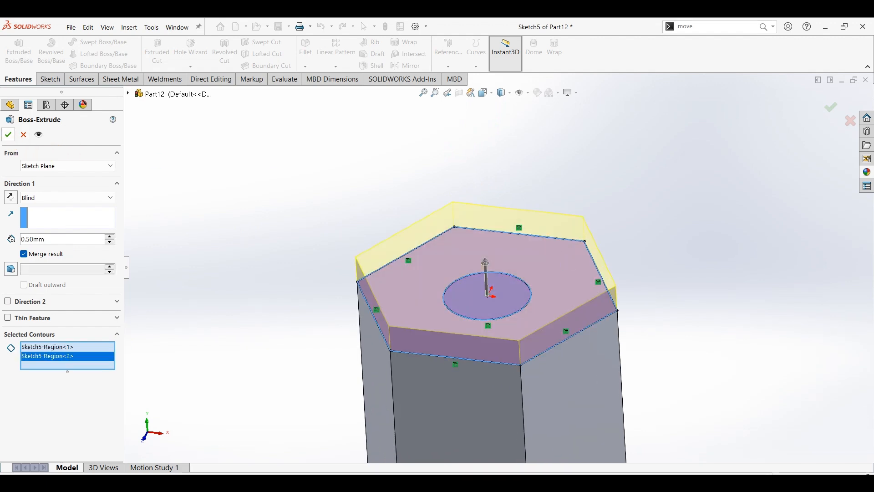
{"action": "left_click", "coordinate": [390, 192]}
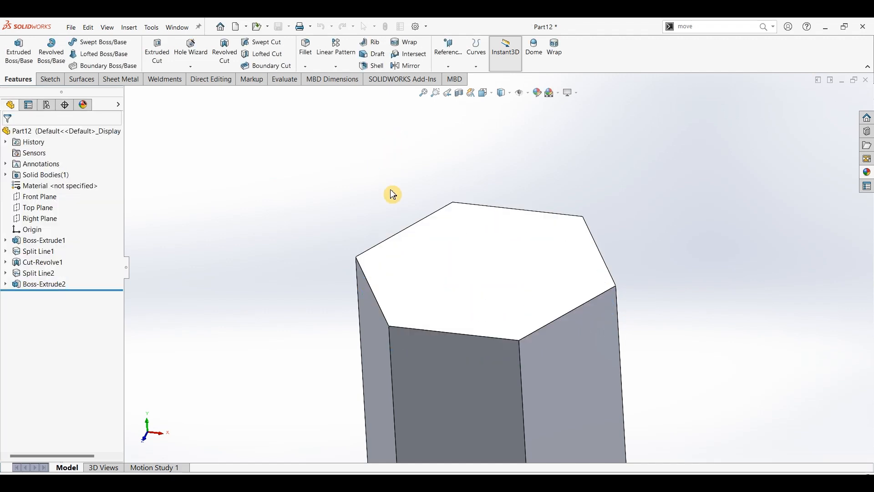
Fillet the six long edges of the hexagonal body with a symmetric 0.5 mm radius.
{"action": "scroll", "coordinate": [426, 288], "scroll_direction": "up", "scroll_amount": 6}
{"action": "left_click", "coordinate": [275, 176]}
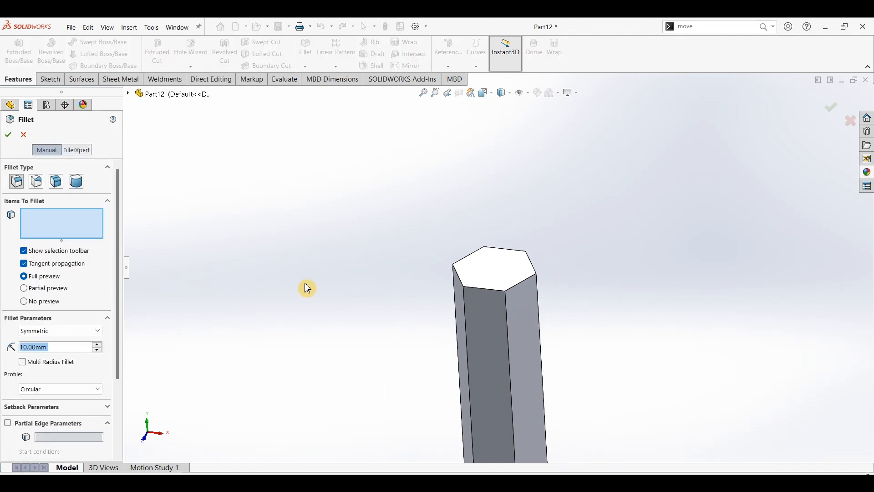
{"action": "type", "text": "0.5"}
{"action": "key", "text": "Return"}
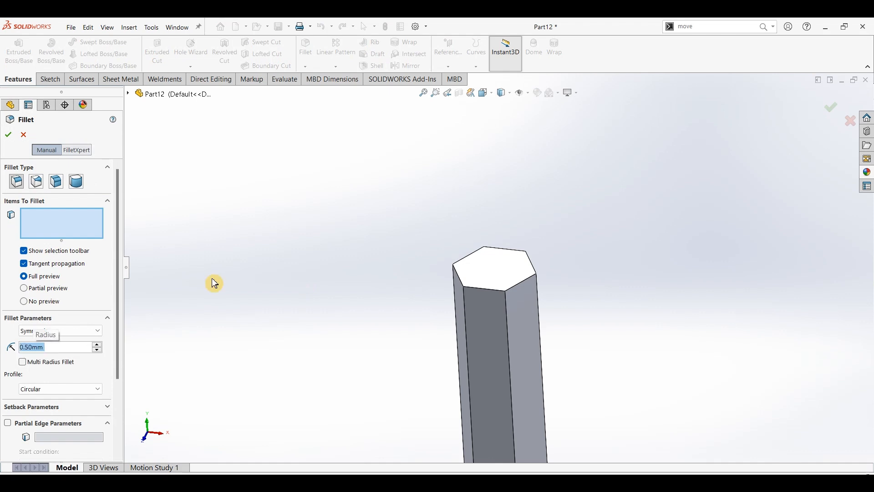
{"action": "left_click", "coordinate": [507, 318]}
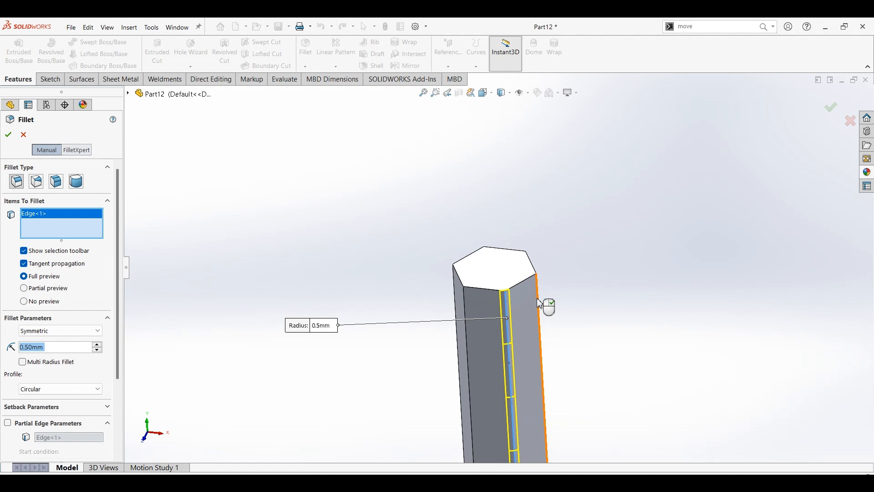
{"action": "left_click", "coordinate": [541, 303]}
{"action": "left_click", "coordinate": [565, 273]}
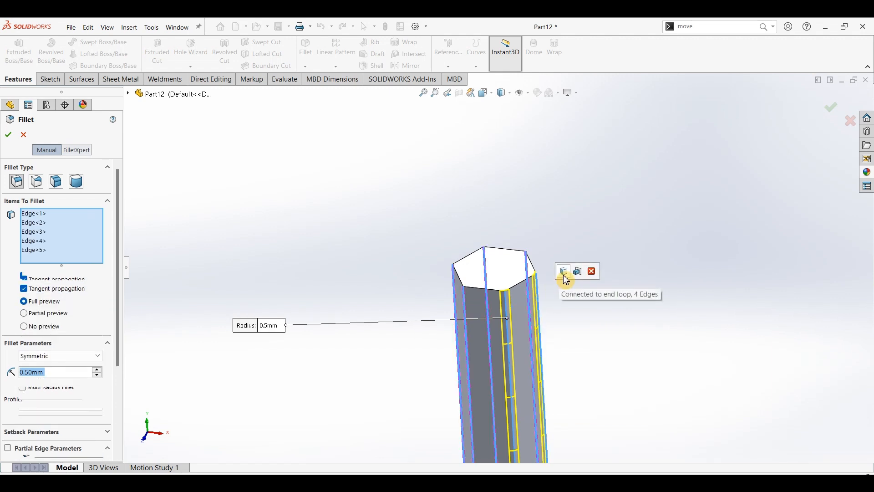
{"action": "key", "text": "f"}
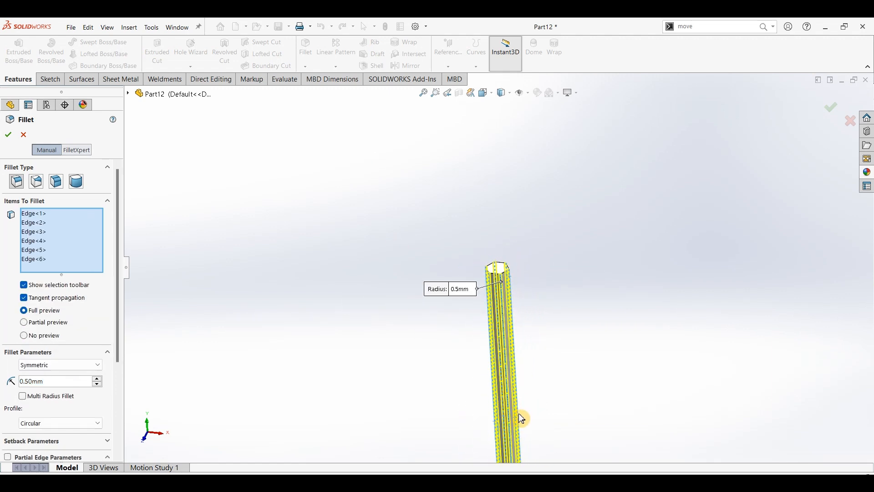
{"action": "scroll", "coordinate": [517, 416], "scroll_direction": "down", "scroll_amount": 2}
{"action": "scroll", "coordinate": [507, 355], "scroll_direction": "up", "scroll_amount": 7}
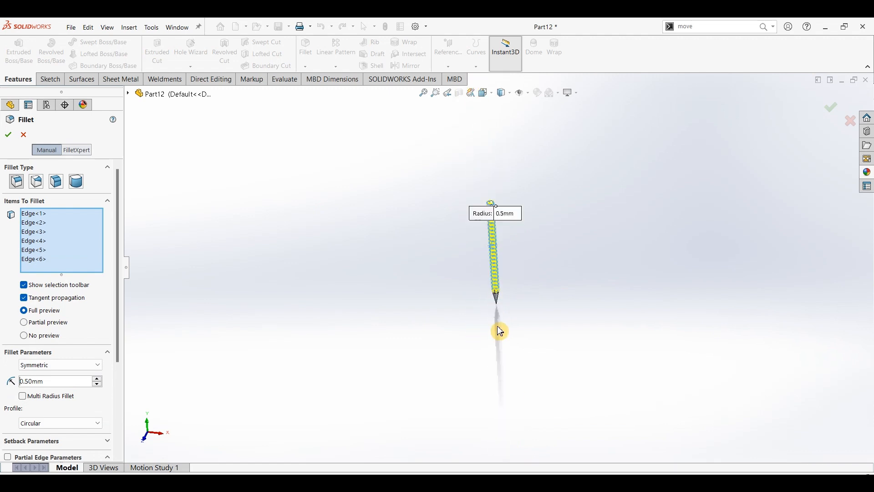
{"action": "scroll", "coordinate": [508, 276], "scroll_direction": "down", "scroll_amount": 3}
{"action": "left_click", "coordinate": [8, 134]}
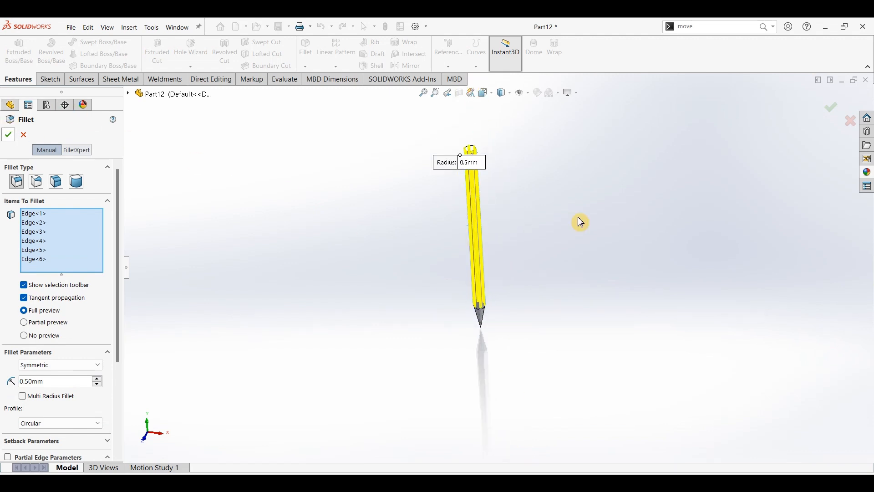
Start the Dome feature and search the commands for "dome".
{"action": "scroll", "coordinate": [481, 145], "scroll_direction": "down", "scroll_amount": 5}
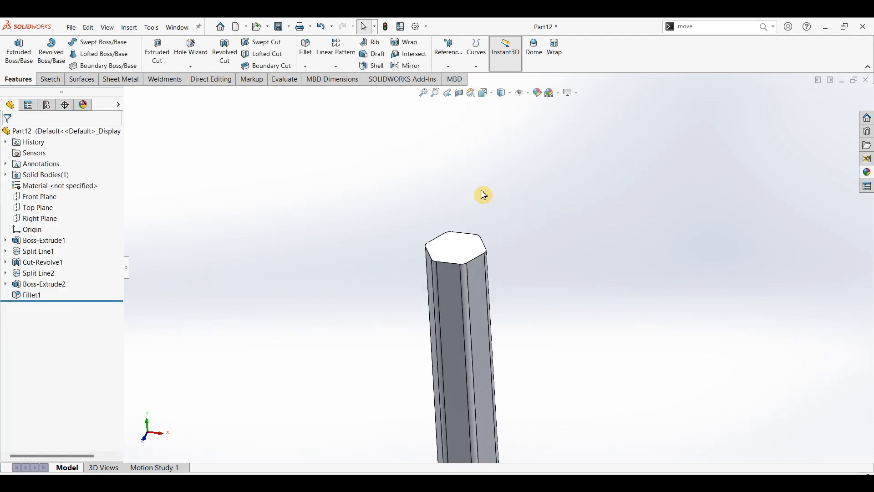
{"action": "left_click", "coordinate": [534, 50]}
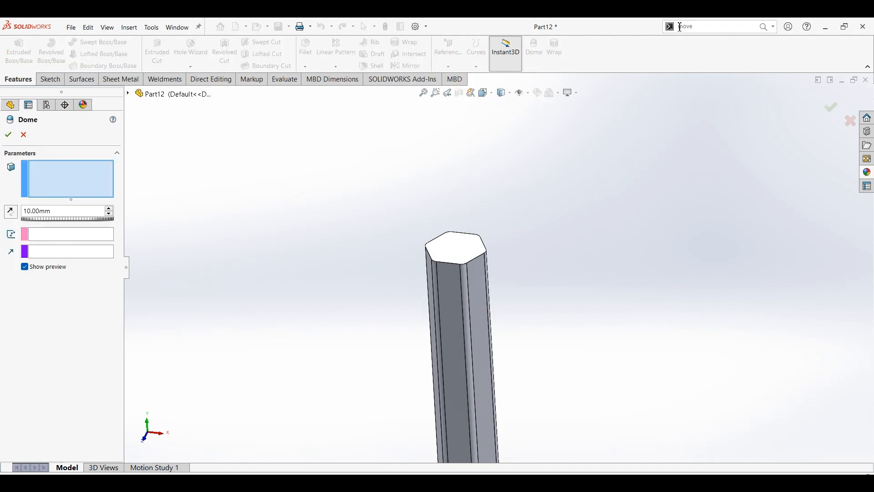
{"action": "left_click", "coordinate": [702, 26]}
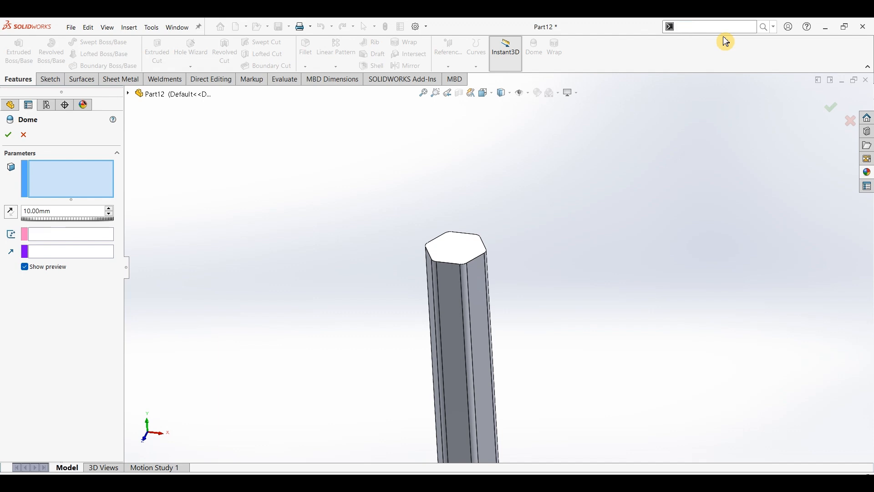
{"action": "left_click", "coordinate": [773, 27]}
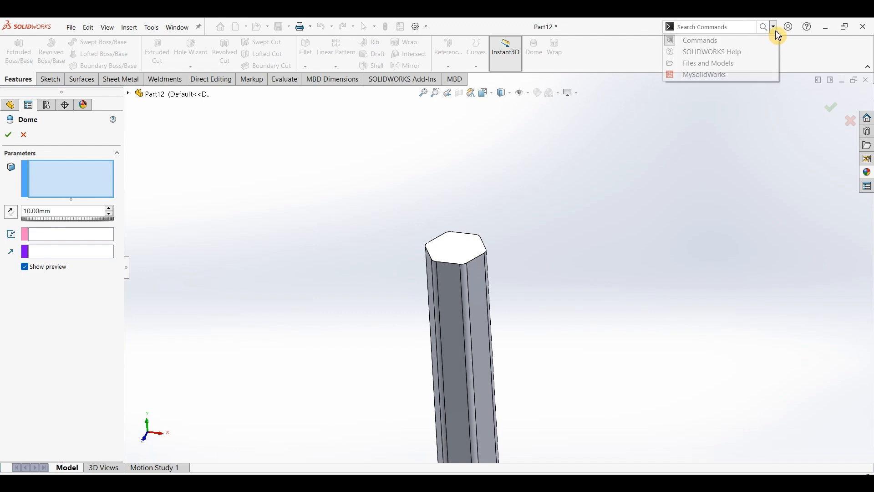
{"action": "left_click", "coordinate": [727, 41]}
{"action": "left_click", "coordinate": [724, 28]}
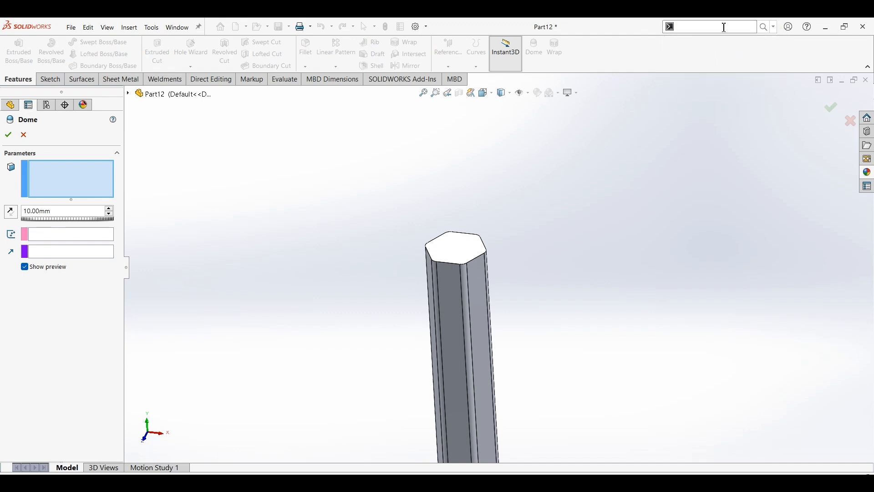
{"action": "type", "text": "dome"}
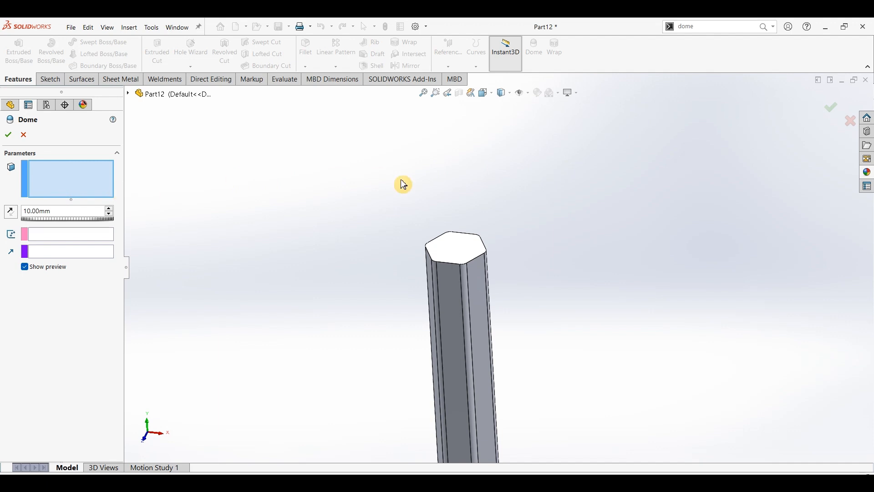
Dome the body's flat hexagonal end face by 1.5 mm with Continuous dome turned off.
{"action": "left_click", "coordinate": [463, 250]}
{"action": "double_click", "coordinate": [73, 212]}
{"action": "type", "text": "1"}
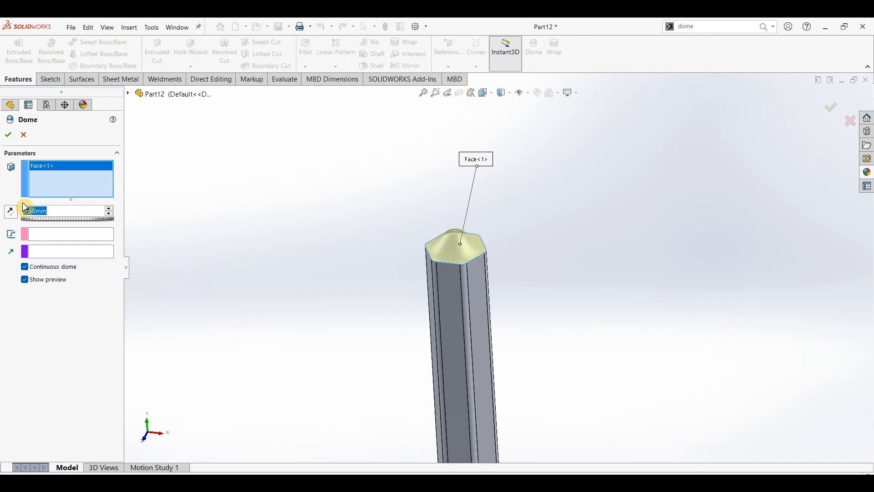
{"action": "left_click", "coordinate": [25, 267]}
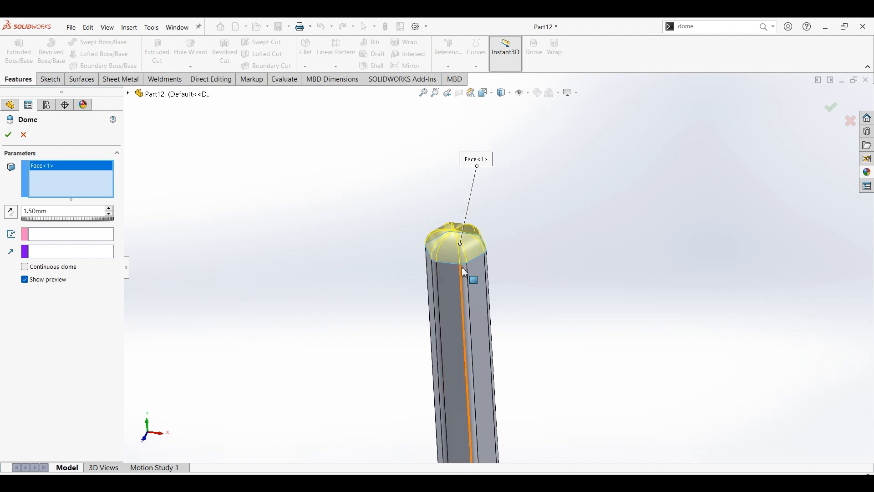
{"action": "scroll", "coordinate": [457, 262], "scroll_direction": "down", "scroll_amount": 3}
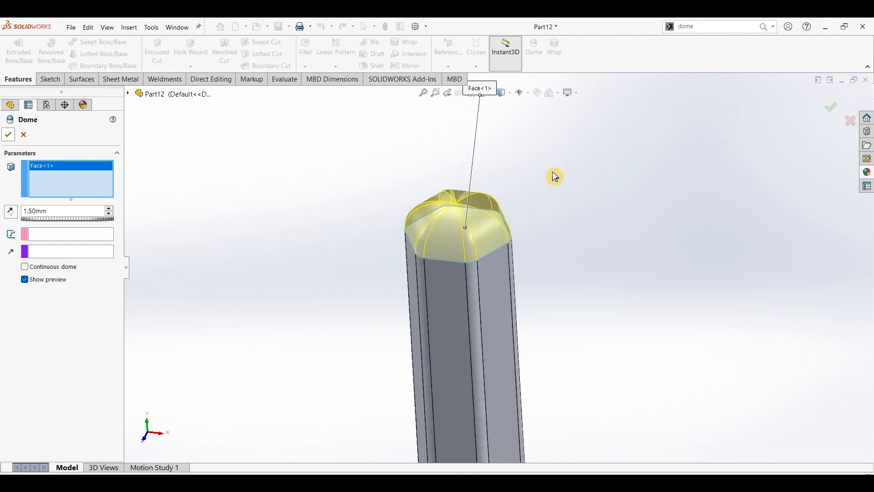
{"action": "key", "text": "Return"}
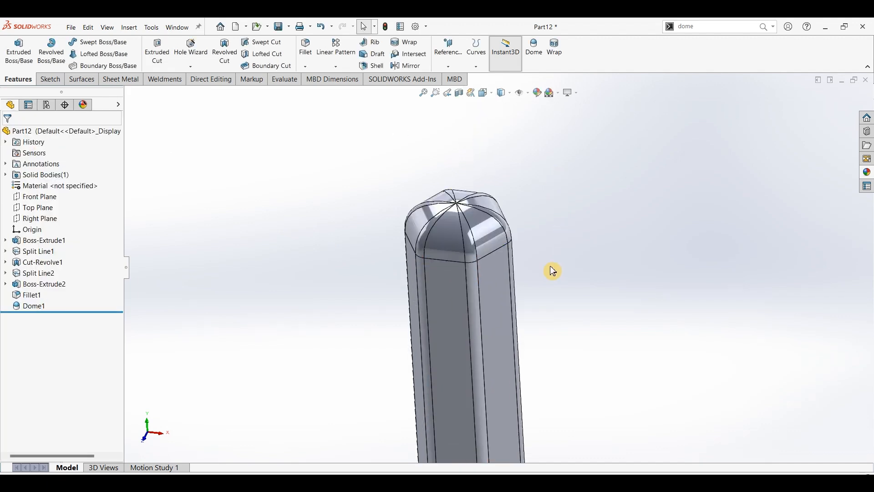
Start a sketch on the Front Plane and draw a corner rectangle about 4.4 mm high across the body below the dome.
{"action": "scroll", "coordinate": [539, 304], "scroll_direction": "up", "scroll_amount": 2}
{"action": "middle_click_drag", "start_coordinate": [519, 288], "coordinate": [439, 341]}
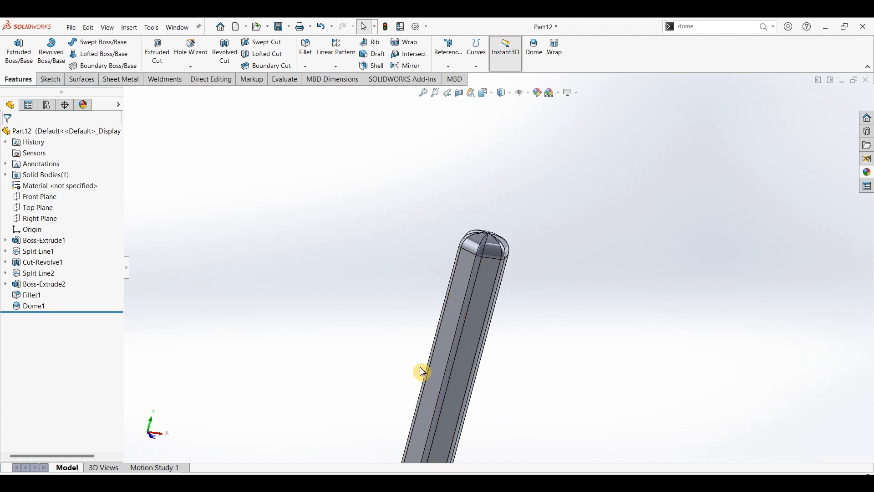
{"action": "left_click", "coordinate": [41, 200]}
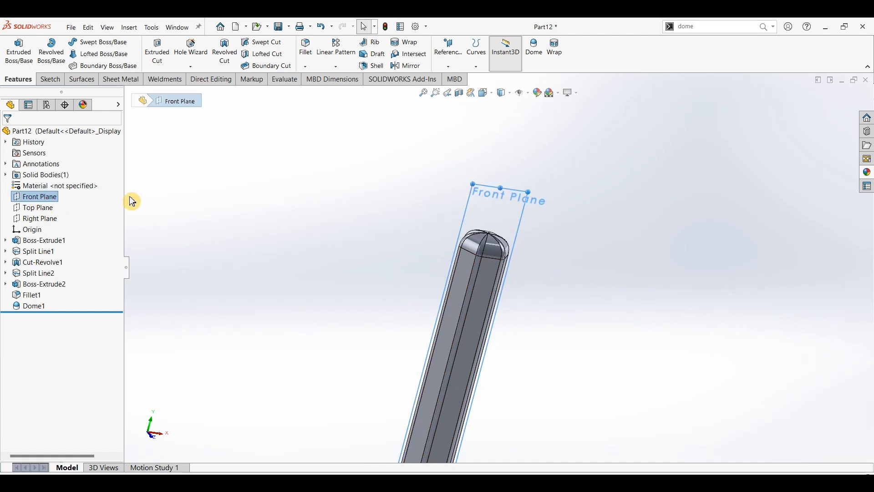
{"action": "left_click", "coordinate": [51, 79]}
{"action": "left_click", "coordinate": [19, 50]}
{"action": "scroll", "coordinate": [515, 129], "scroll_direction": "down", "scroll_amount": 6}
{"action": "scroll", "coordinate": [564, 226], "scroll_direction": "up", "scroll_amount": 5}
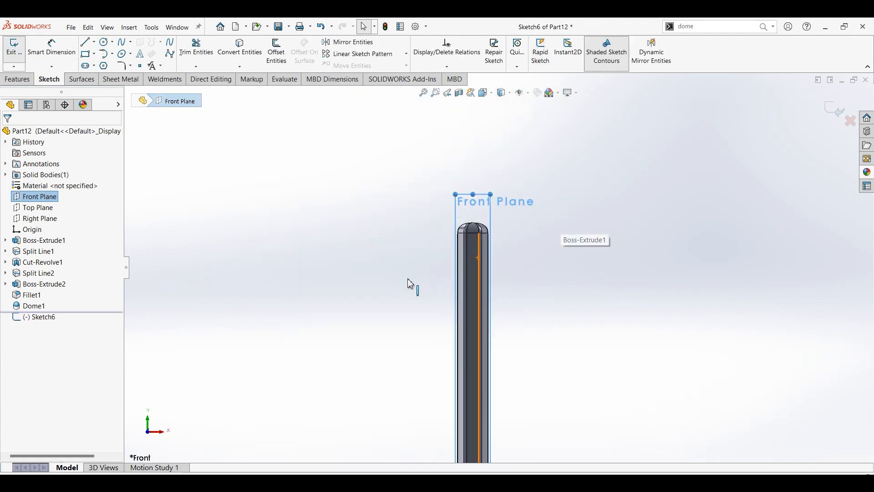
{"action": "left_click", "coordinate": [348, 231]}
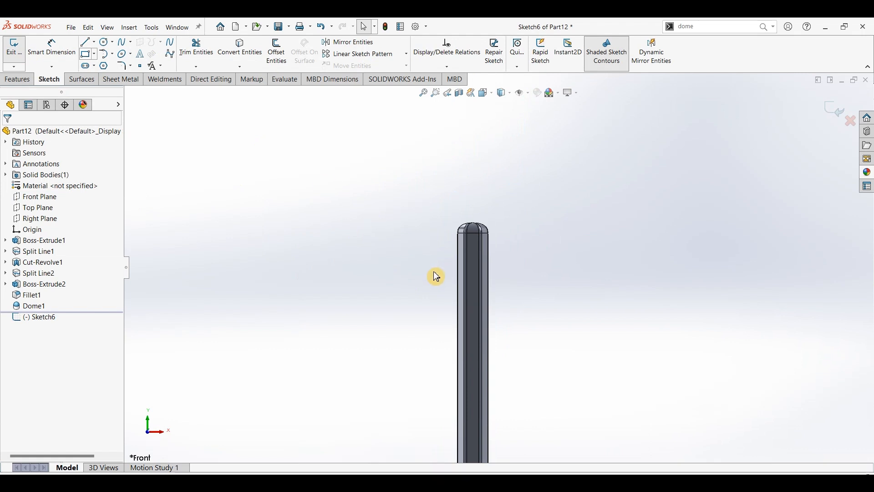
{"action": "left_click", "coordinate": [432, 287]}
{"action": "left_click", "coordinate": [510, 318]}
{"action": "key", "text": "Escape"}
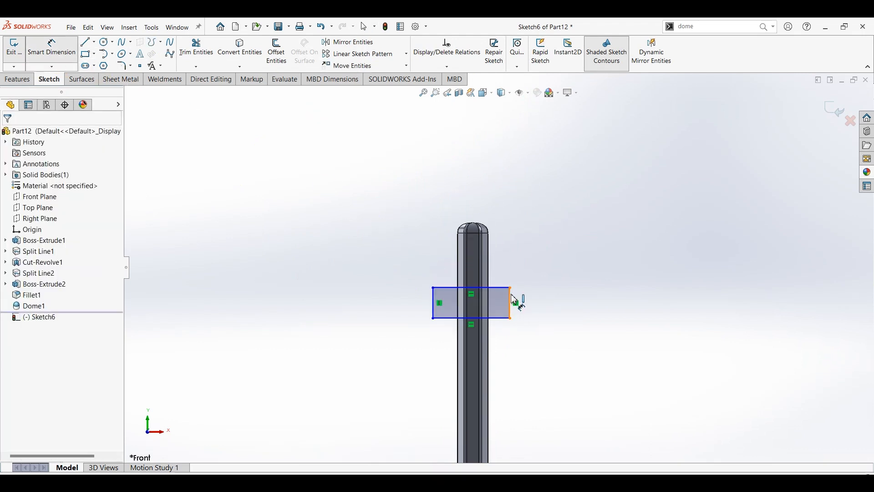
Dimension the rectangle's height as 1.5 mm.
{"action": "left_click", "coordinate": [510, 301]}
{"action": "left_click", "coordinate": [538, 296]}
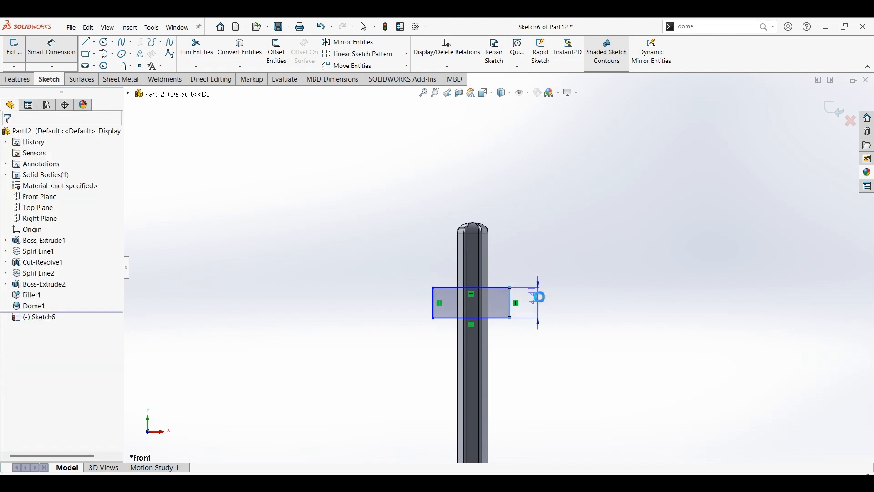
{"action": "left_click", "coordinate": [542, 302]}
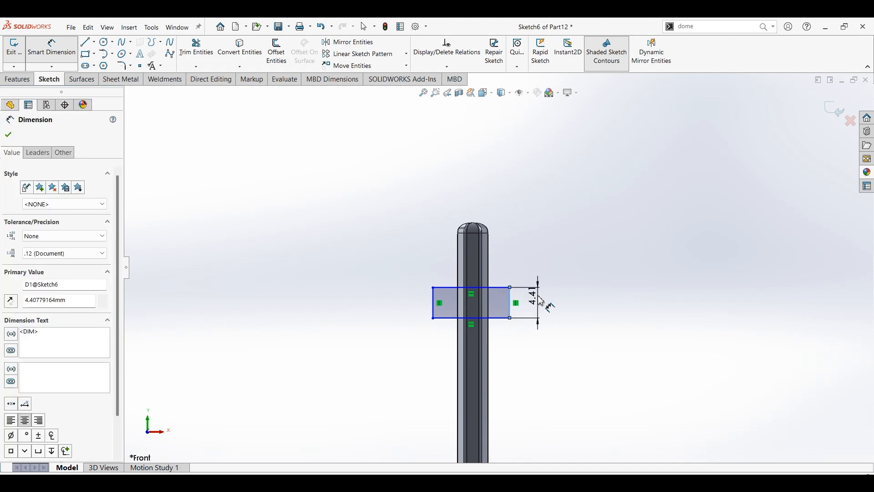
{"action": "type", "text": "1"}
{"action": "type", "text": "5"}
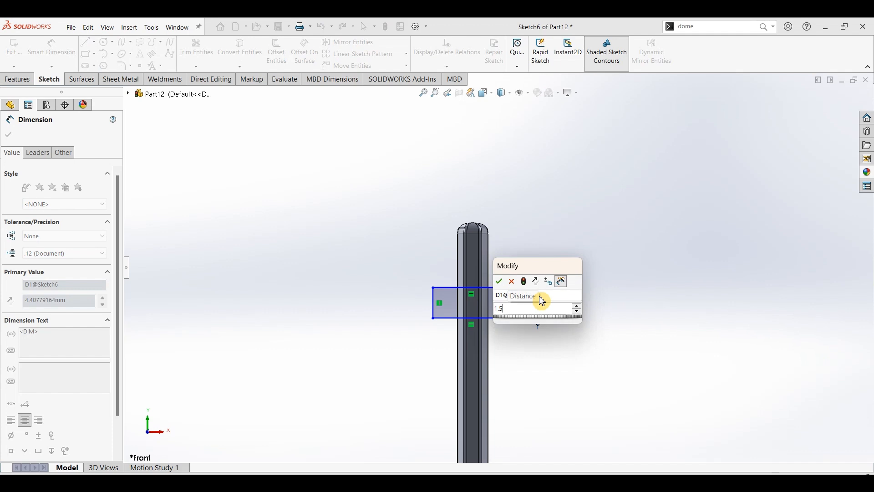
{"action": "key", "text": "Return"}
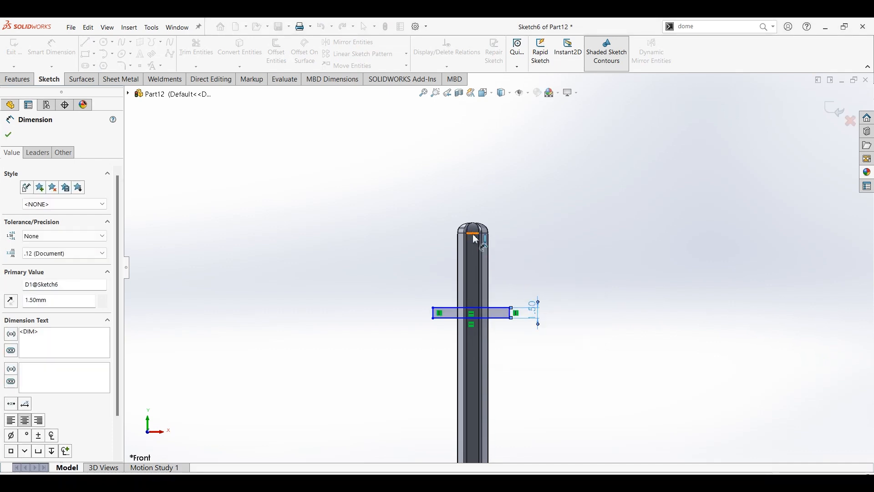
Dimension the rectangle's upper edge 10 mm below the dome's base edge.
{"action": "left_click", "coordinate": [475, 312]}
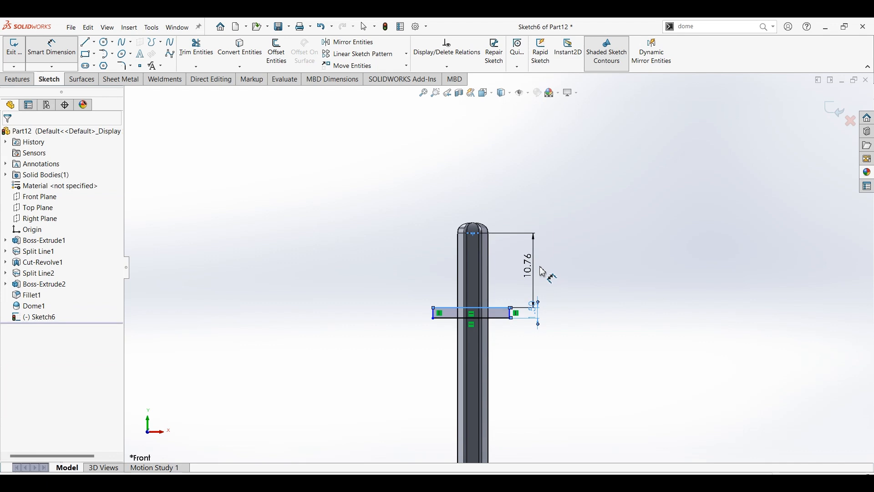
{"action": "left_click", "coordinate": [543, 272]}
{"action": "type", "text": "10"}
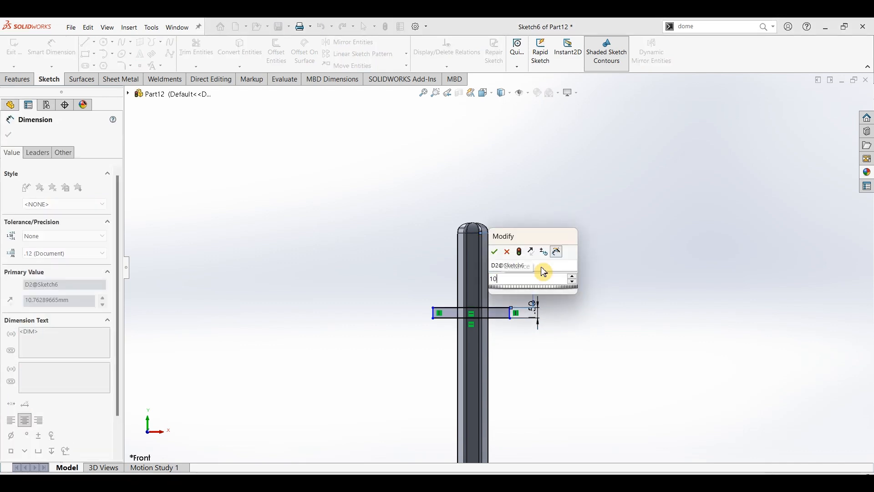
{"action": "key", "text": "Escape"}
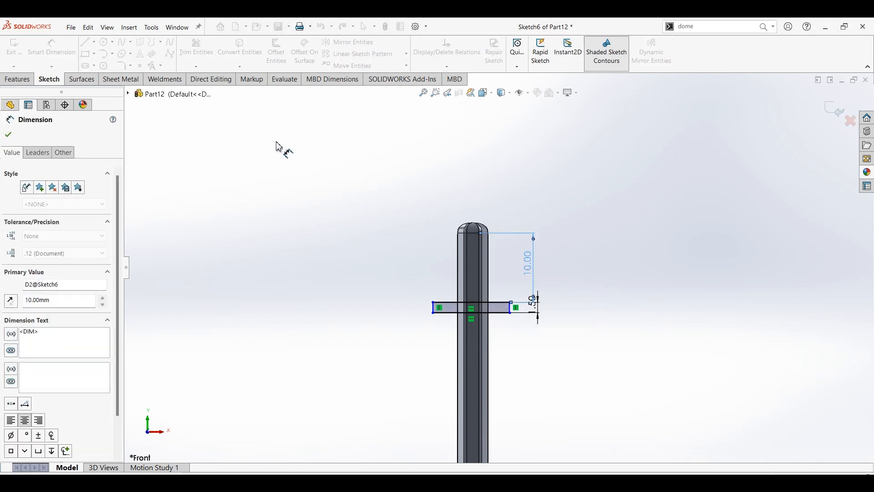
Start a Projection split line with the current rectangle sketch and select the body's front flat and fillet faces.
{"action": "left_click", "coordinate": [23, 81]}
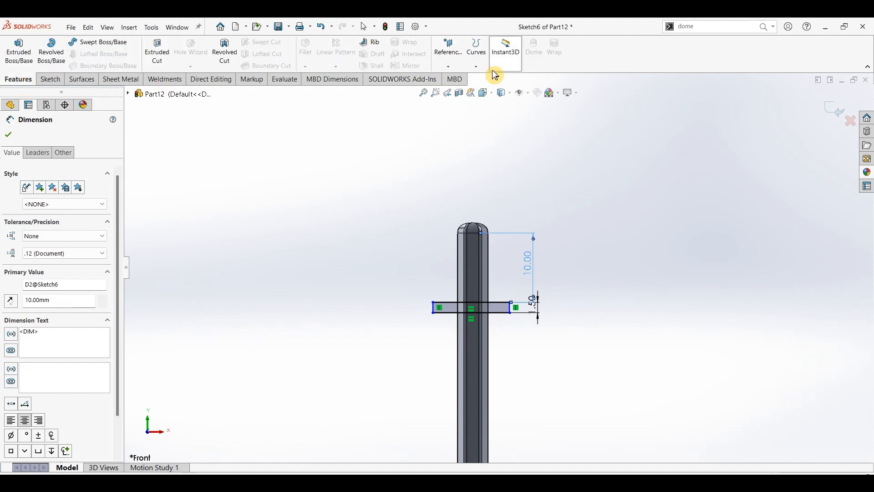
{"action": "left_click", "coordinate": [477, 67]}
{"action": "left_click", "coordinate": [485, 84]}
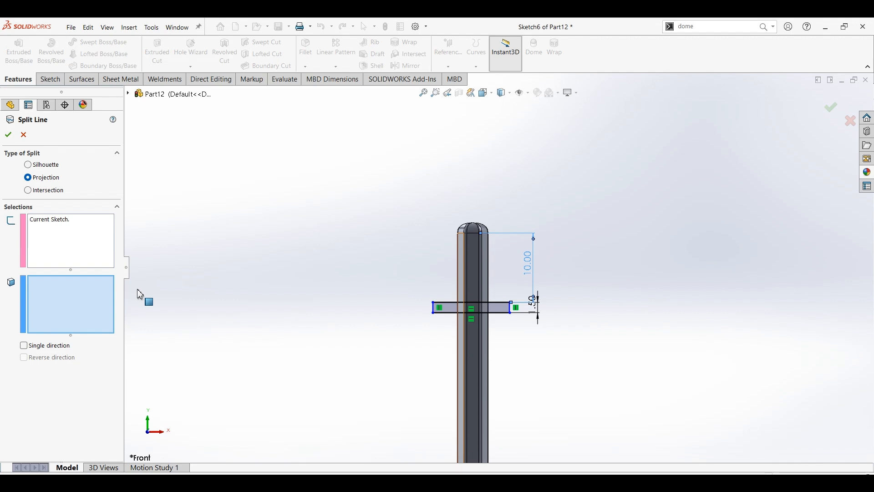
{"action": "left_click", "coordinate": [461, 284]}
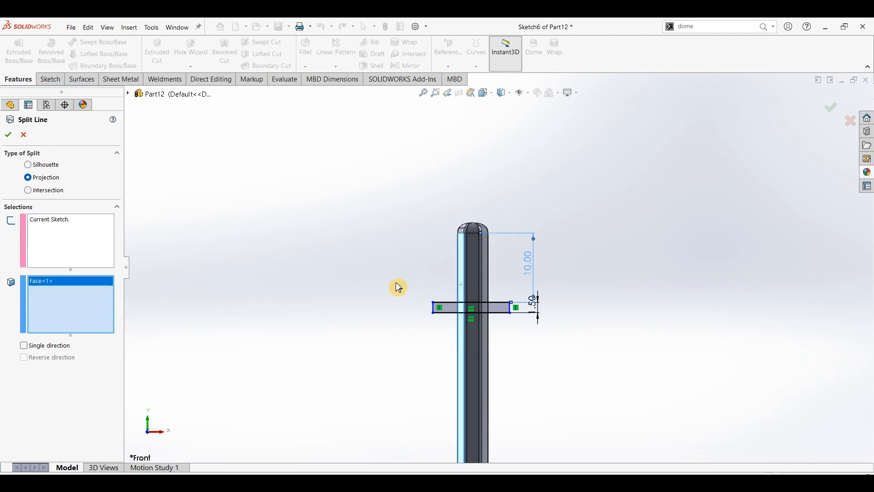
{"action": "scroll", "coordinate": [473, 291], "scroll_direction": "down", "scroll_amount": 5}
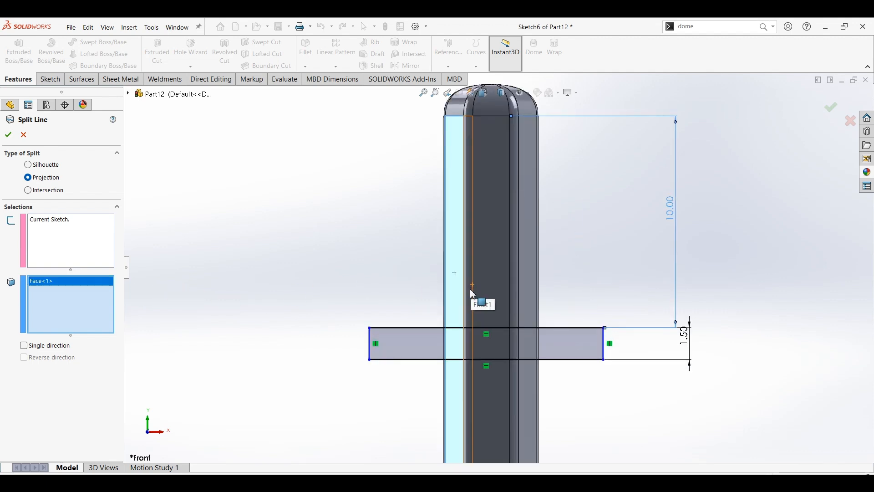
{"action": "left_click", "coordinate": [472, 297]}
{"action": "left_click", "coordinate": [505, 297]}
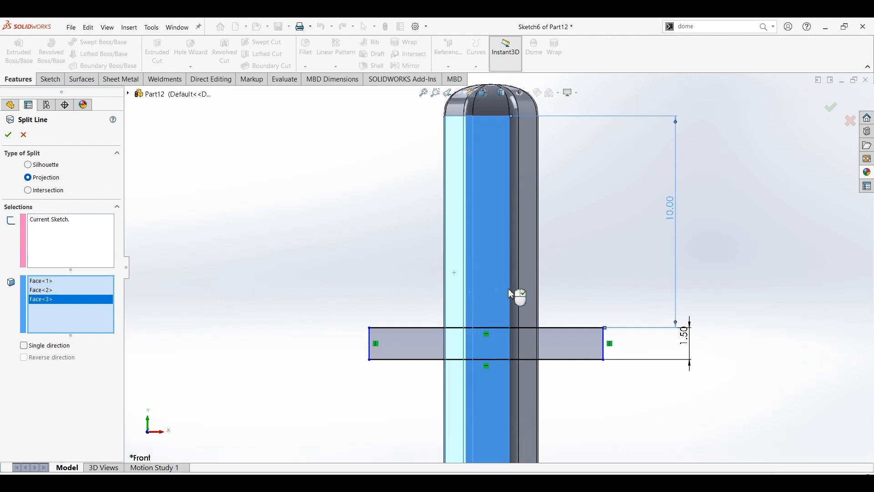
{"action": "left_click", "coordinate": [515, 296]}
{"action": "left_click", "coordinate": [529, 285]}
Add the remaining flat and fillet faces around the body to the split line selection and create the split line.
{"action": "mouse_move", "coordinate": [542, 263]}
{"action": "middle_mouse_down"}
{"action": "mouse_move", "coordinate": [469, 279]}
{"action": "mouse_move", "coordinate": [550, 272]}
{"action": "middle_mouse_up"}
{"action": "left_click", "coordinate": [545, 263]}
{"action": "left_click", "coordinate": [568, 262]}
{"action": "middle_click_drag", "start_coordinate": [631, 260], "coordinate": [548, 286]}
{"action": "left_click", "coordinate": [585, 276]}
{"action": "left_click", "coordinate": [605, 273]}
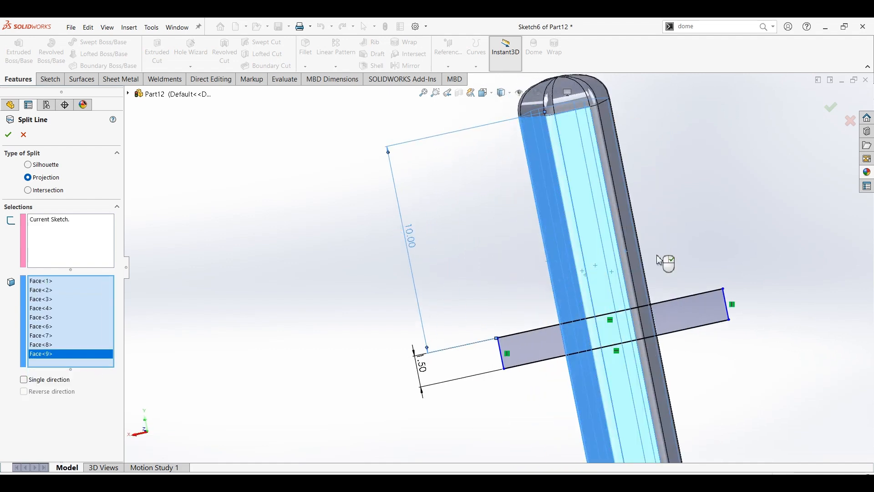
{"action": "middle_click_drag", "start_coordinate": [665, 264], "coordinate": [605, 279]}
{"action": "left_click", "coordinate": [604, 277]}
{"action": "left_click", "coordinate": [627, 268]}
{"action": "middle_click_drag", "start_coordinate": [675, 238], "coordinate": [629, 262]}
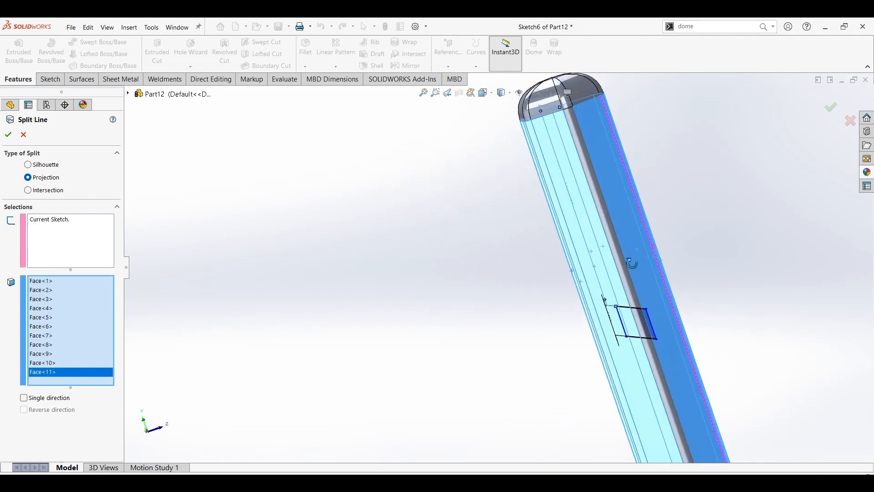
{"action": "left_click", "coordinate": [618, 256]}
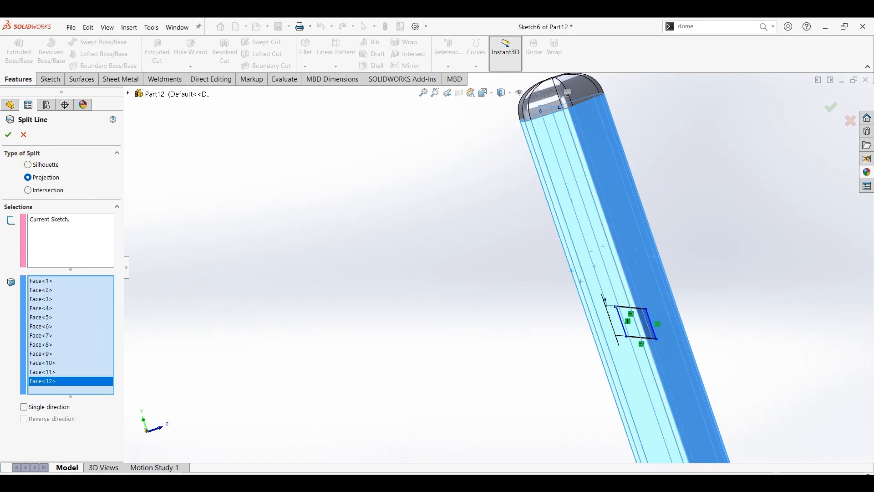
{"action": "left_click", "coordinate": [8, 138]}
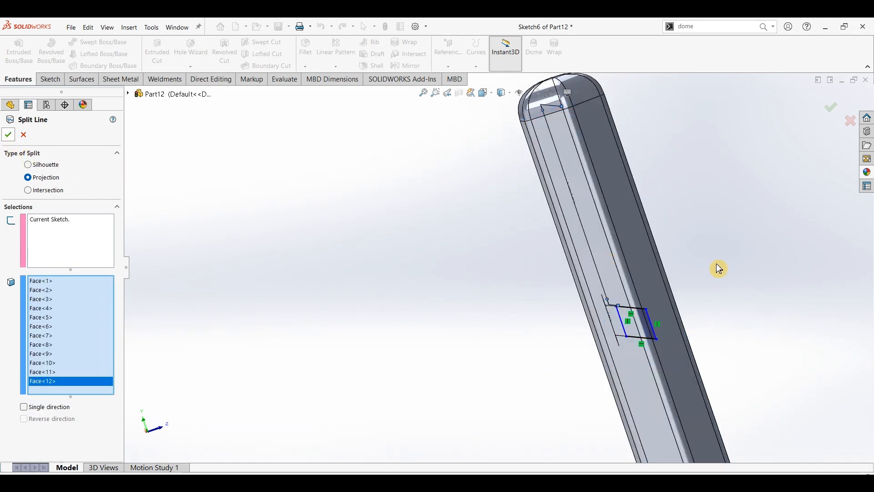
Hide the rectangle sketch that defines the split band near the domed end.
{"action": "mouse_move", "coordinate": [577, 277]}
{"action": "middle_mouse_down"}
{"action": "mouse_move", "coordinate": [511, 285]}
{"action": "mouse_move", "coordinate": [577, 278]}
{"action": "middle_mouse_up"}
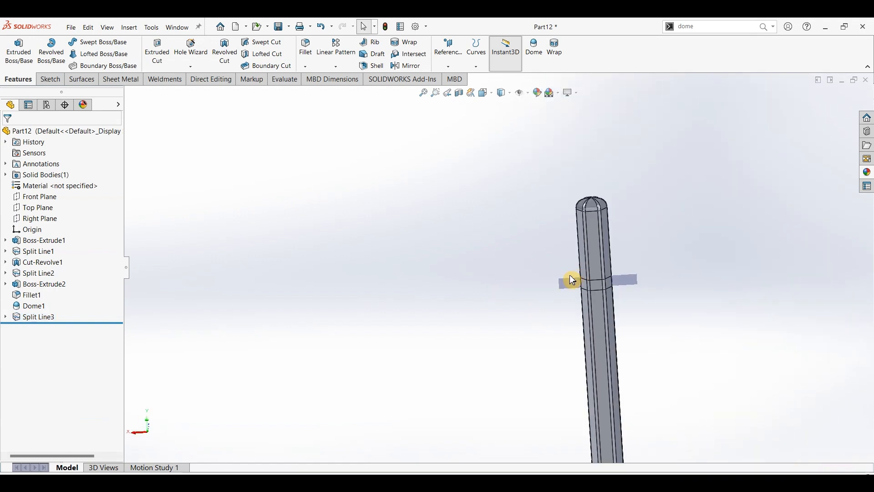
{"action": "key", "text": "ctrl+7"}
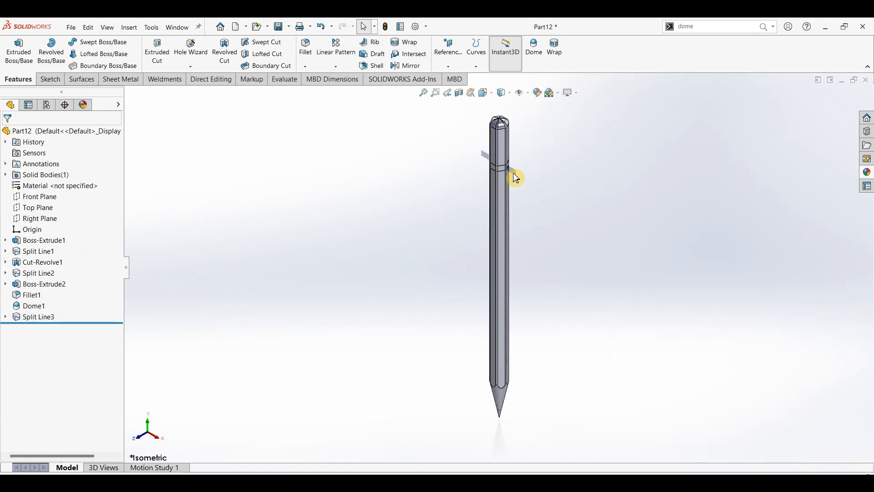
{"action": "scroll", "coordinate": [521, 170], "scroll_direction": "down", "scroll_amount": 3}
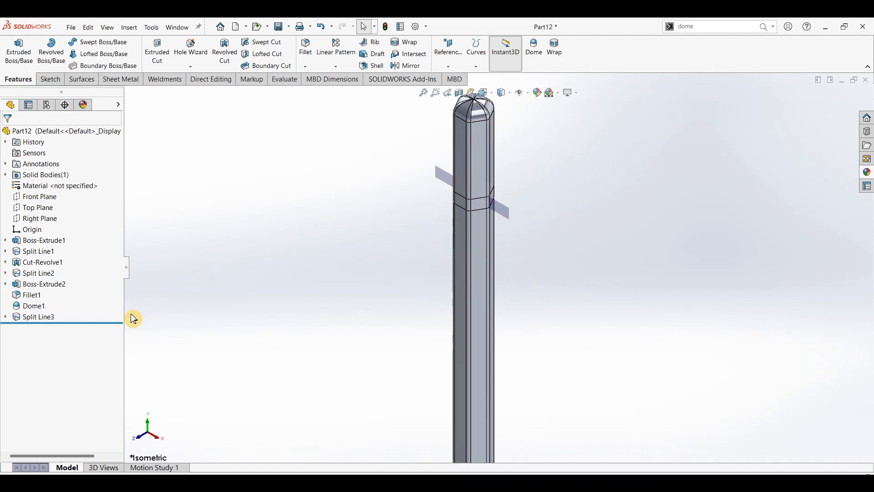
{"action": "scroll", "coordinate": [486, 258], "scroll_direction": "up", "scroll_amount": 3}
{"action": "scroll", "coordinate": [506, 409], "scroll_direction": "up", "scroll_amount": 2}
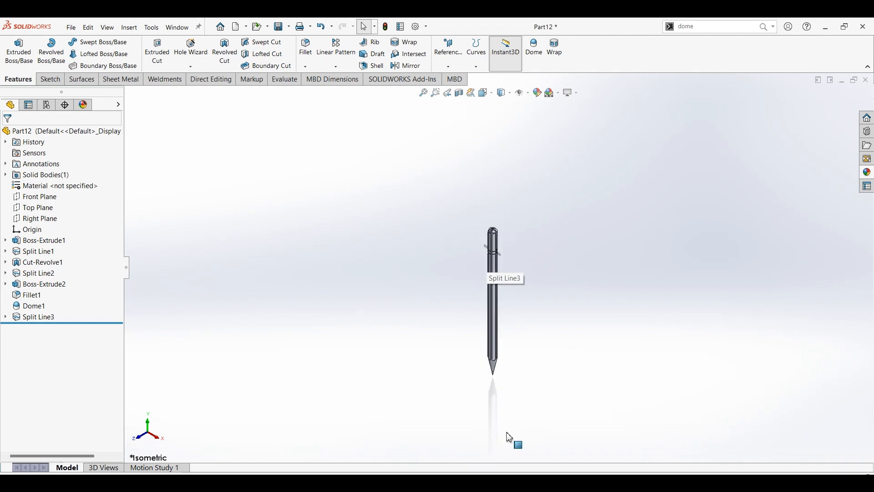
{"action": "scroll", "coordinate": [501, 337], "scroll_direction": "down", "scroll_amount": 3}
{"action": "left_click", "coordinate": [535, 247]}
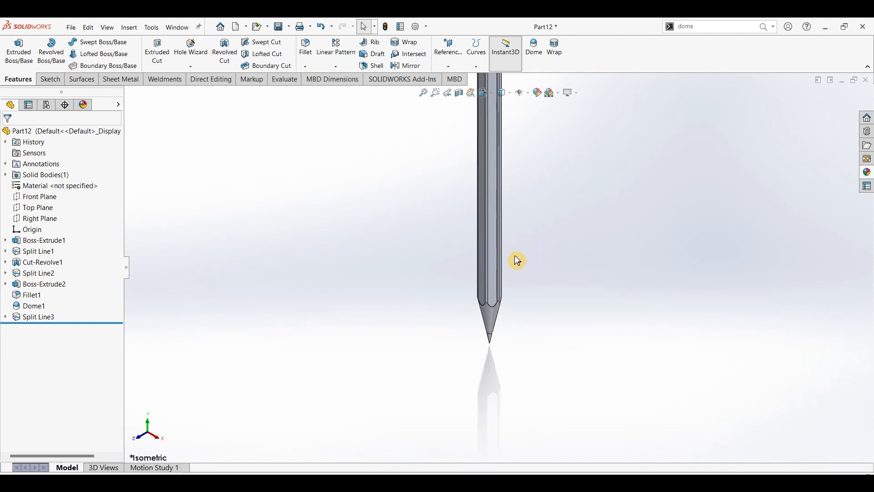
{"action": "middle_click_drag", "start_coordinate": [518, 260], "coordinate": [513, 255]}
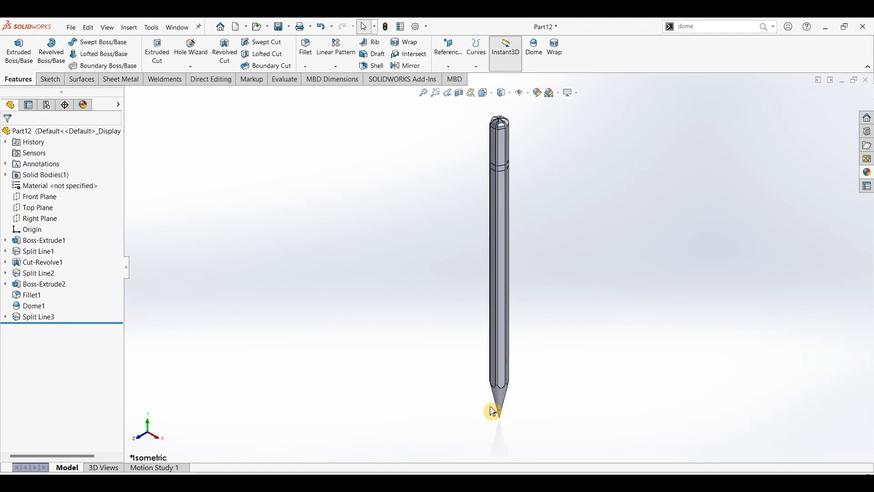
Apply a black colour to the lead tip face only.
{"action": "scroll", "coordinate": [508, 424], "scroll_direction": "down", "scroll_amount": 3}
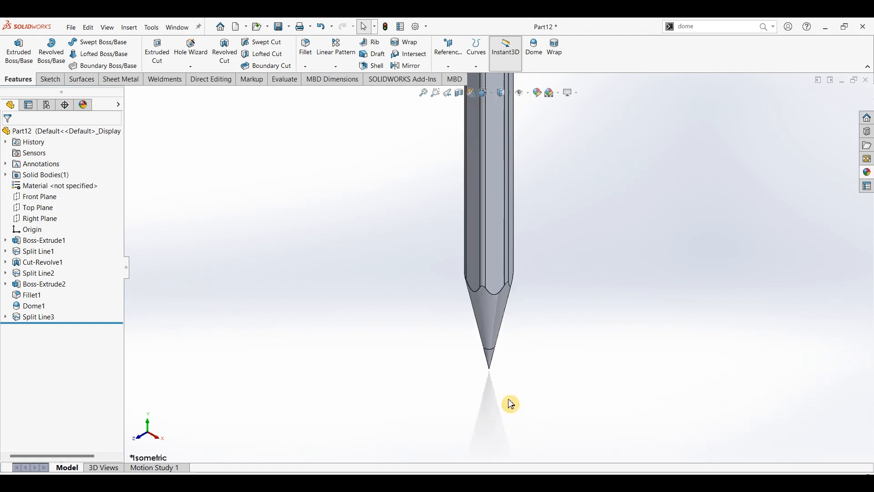
{"action": "left_click", "coordinate": [490, 362]}
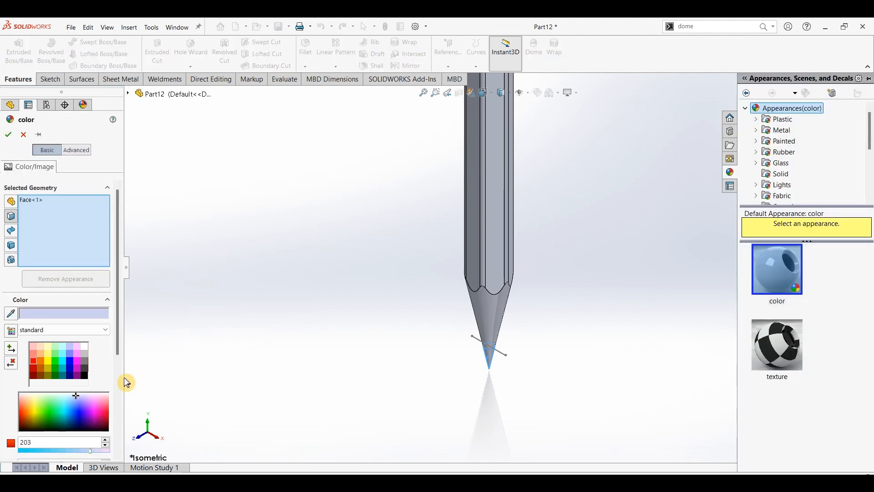
{"action": "left_click", "coordinate": [86, 379]}
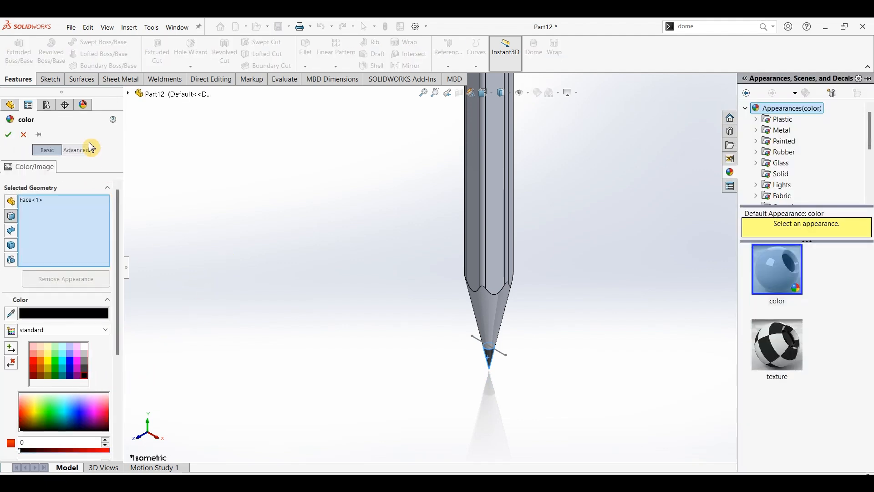
{"action": "left_click", "coordinate": [8, 134]}
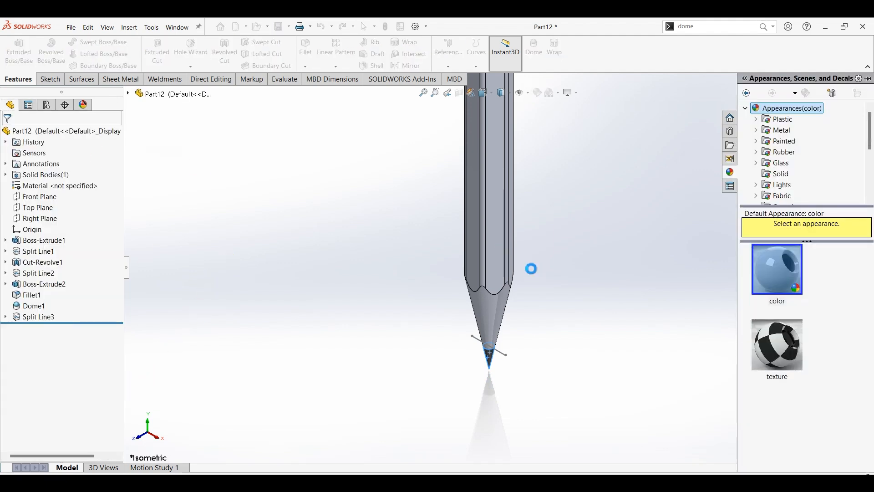
Apply a polished wood appearance from the Organic Wood library to the sharpened cone face.
{"action": "left_click", "coordinate": [488, 318]}
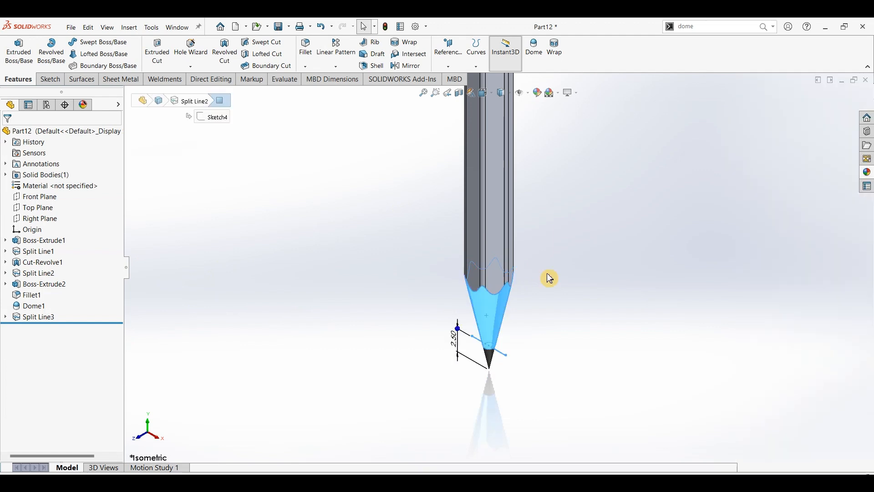
{"action": "left_click", "coordinate": [866, 176]}
{"action": "scroll", "coordinate": [781, 143], "scroll_direction": "down", "scroll_amount": 3}
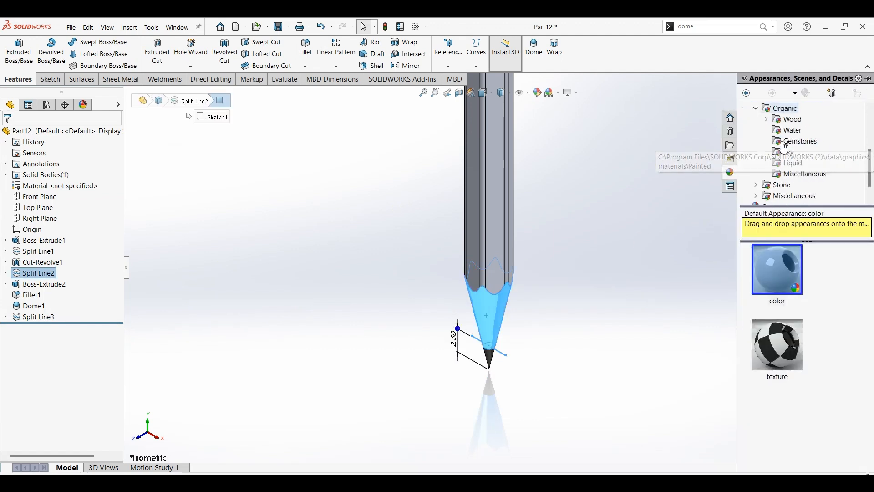
{"action": "left_click", "coordinate": [790, 120]}
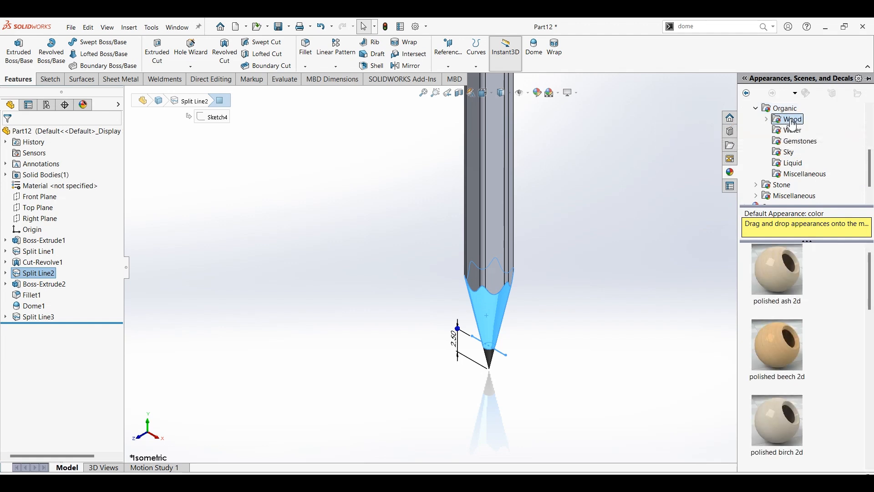
{"action": "scroll", "coordinate": [792, 320], "scroll_direction": "down", "scroll_amount": 3}
{"action": "scroll", "coordinate": [792, 320], "scroll_direction": "up", "scroll_amount": 3}
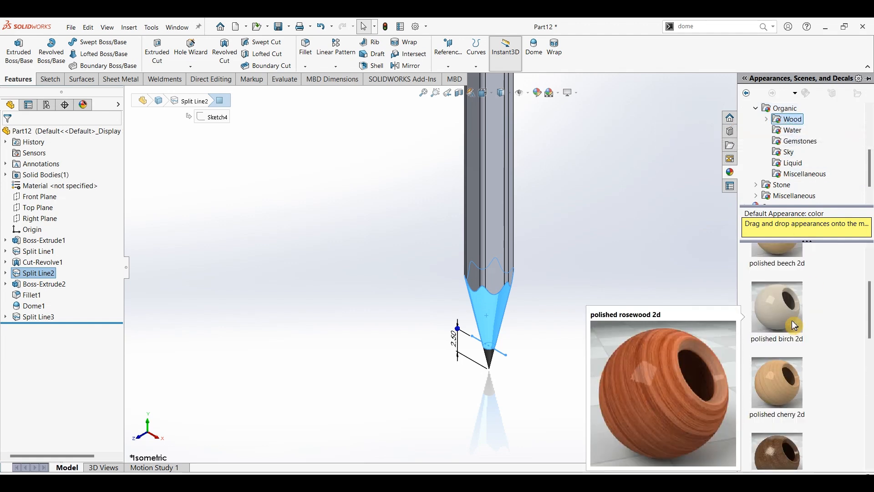
{"action": "scroll", "coordinate": [792, 321], "scroll_direction": "down", "scroll_amount": 1}
{"action": "mouse_move", "coordinate": [777, 273]}
{"action": "left_mouse_down"}
{"action": "mouse_move", "coordinate": [651, 306]}
{"action": "mouse_move", "coordinate": [506, 309]}
{"action": "left_mouse_up"}
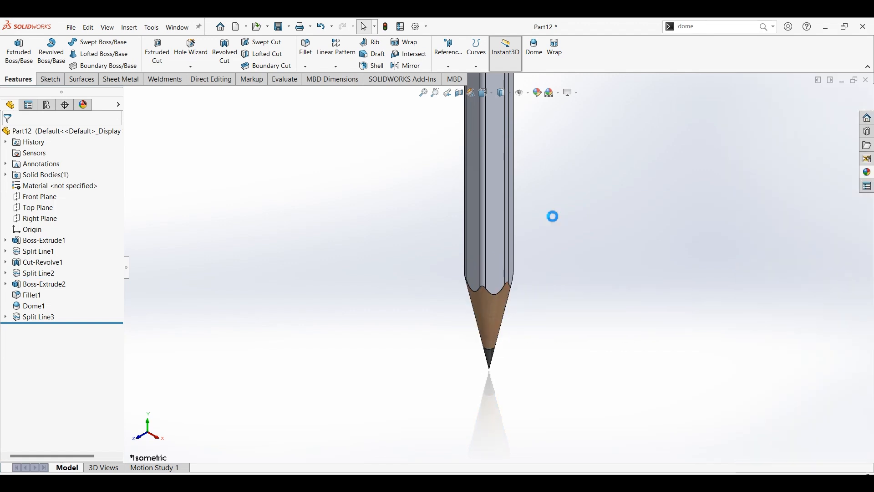
Colour the dome faces and all flat and fillet body faces between the dome and the split band black.
{"action": "scroll", "coordinate": [552, 218], "scroll_direction": "up", "scroll_amount": 7}
{"action": "scroll", "coordinate": [502, 155], "scroll_direction": "down", "scroll_amount": 3}
{"action": "scroll", "coordinate": [471, 112], "scroll_direction": "down", "scroll_amount": 4}
{"action": "scroll", "coordinate": [504, 143], "scroll_direction": "down", "scroll_amount": 3}
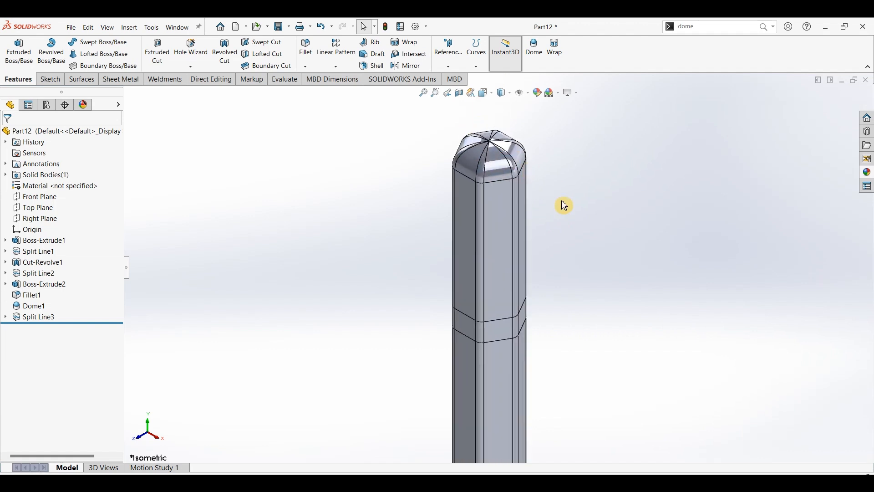
{"action": "left_click", "coordinate": [494, 228]}
{"action": "left_click", "coordinate": [669, 299]}
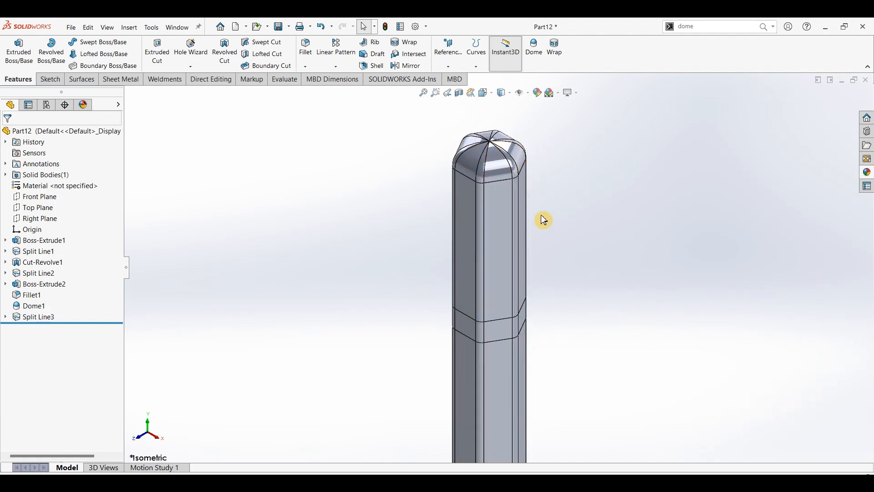
{"action": "left_click", "coordinate": [496, 208]}
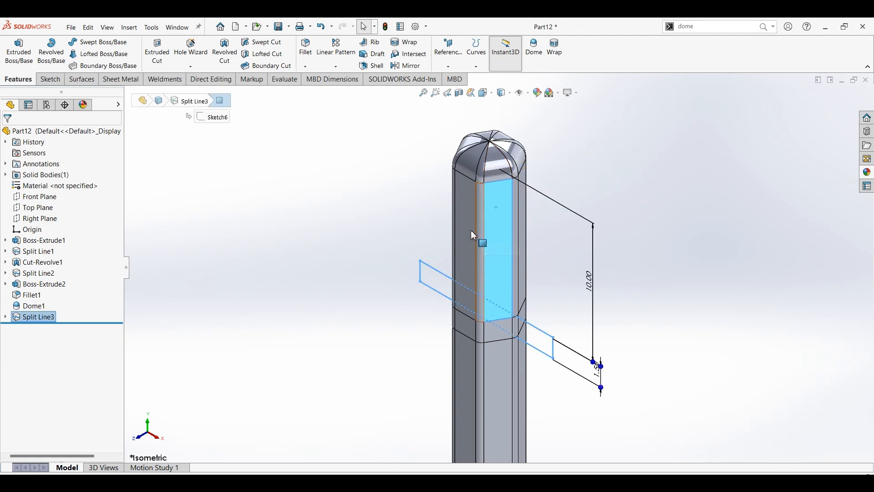
{"action": "mouse_move", "coordinate": [456, 230]}
{"action": "middle_mouse_down"}
{"action": "mouse_move", "coordinate": [498, 238]}
{"action": "mouse_move", "coordinate": [493, 217]}
{"action": "mouse_move", "coordinate": [480, 209]}
{"action": "middle_mouse_up"}
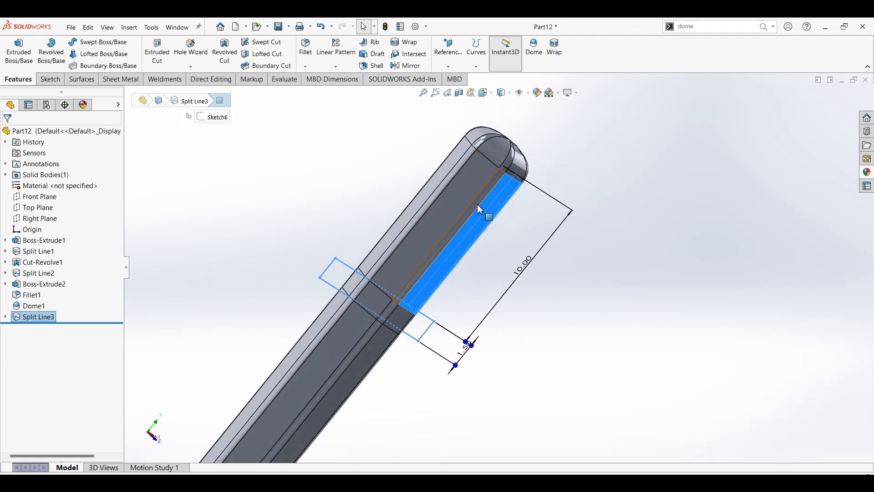
{"action": "left_click", "coordinate": [476, 205], "text": "ctrl"}
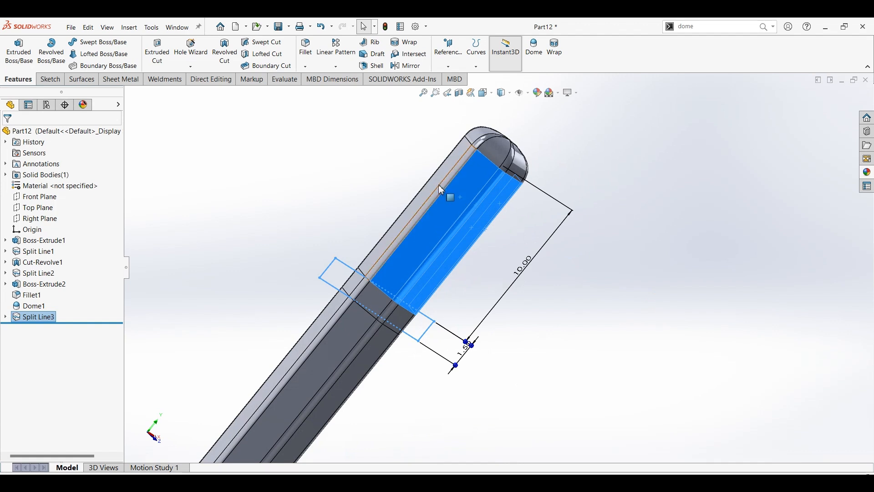
{"action": "mouse_move", "coordinate": [453, 235]}
{"action": "middle_mouse_down"}
{"action": "mouse_move", "coordinate": [478, 244]}
{"action": "mouse_move", "coordinate": [407, 212]}
{"action": "middle_mouse_up"}
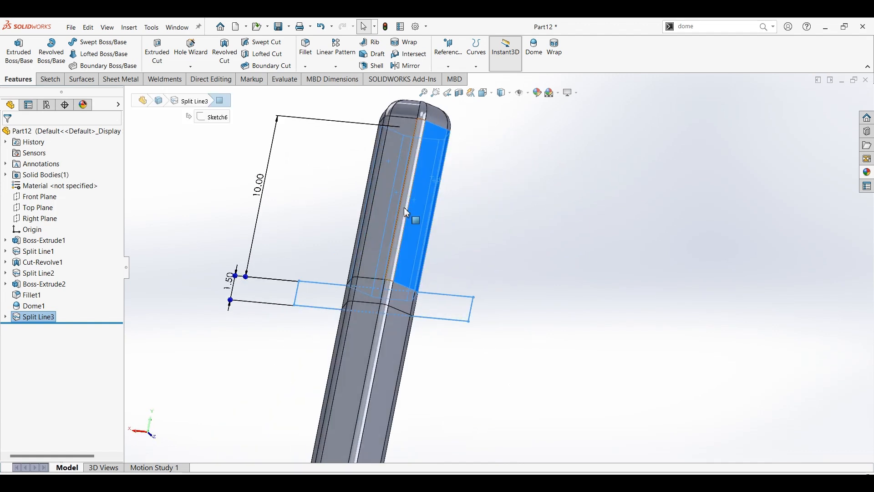
{"action": "left_click", "coordinate": [371, 205], "text": "ctrl"}
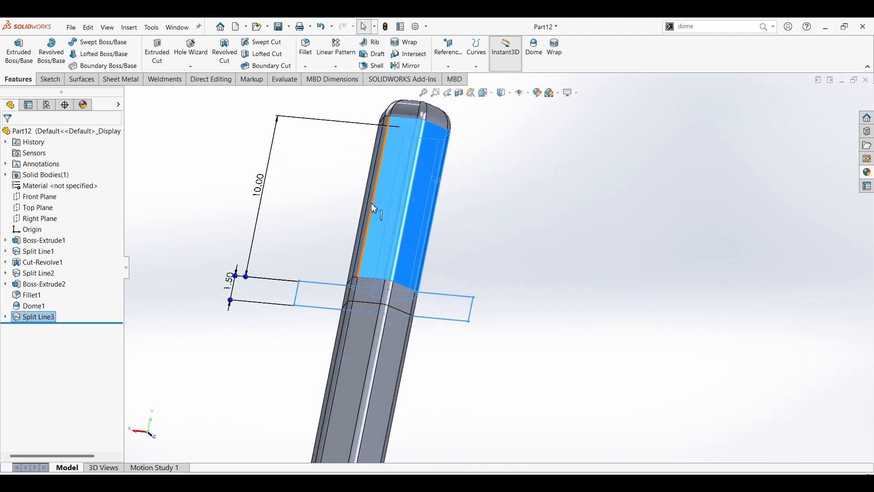
{"action": "mouse_move", "coordinate": [394, 216]}
{"action": "middle_mouse_down"}
{"action": "mouse_move", "coordinate": [441, 228]}
{"action": "mouse_move", "coordinate": [480, 224]}
{"action": "middle_mouse_up"}
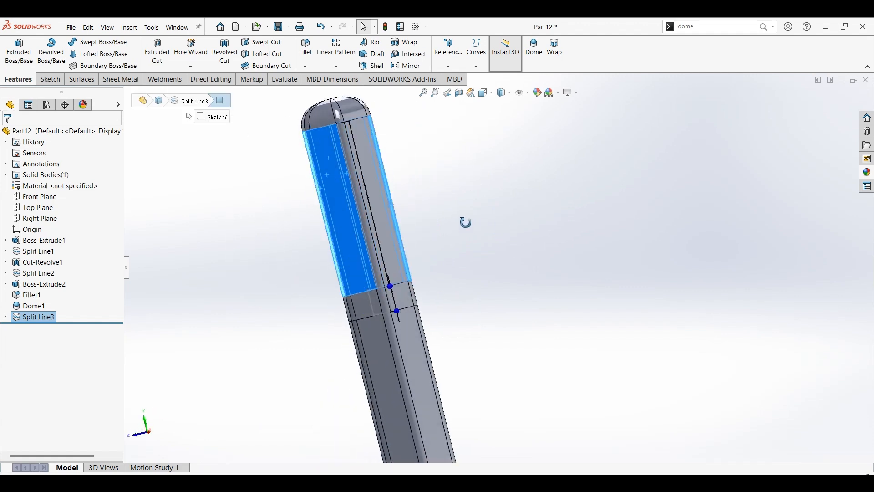
{"action": "left_click", "coordinate": [377, 225], "text": "ctrl"}
{"action": "mouse_move", "coordinate": [287, 121]}
{"action": "middle_mouse_down"}
{"action": "mouse_move", "coordinate": [362, 159]}
{"action": "mouse_move", "coordinate": [391, 191]}
{"action": "mouse_move", "coordinate": [398, 175]}
{"action": "middle_mouse_up"}
{"action": "scroll", "coordinate": [398, 175], "scroll_direction": "down", "scroll_amount": 5}
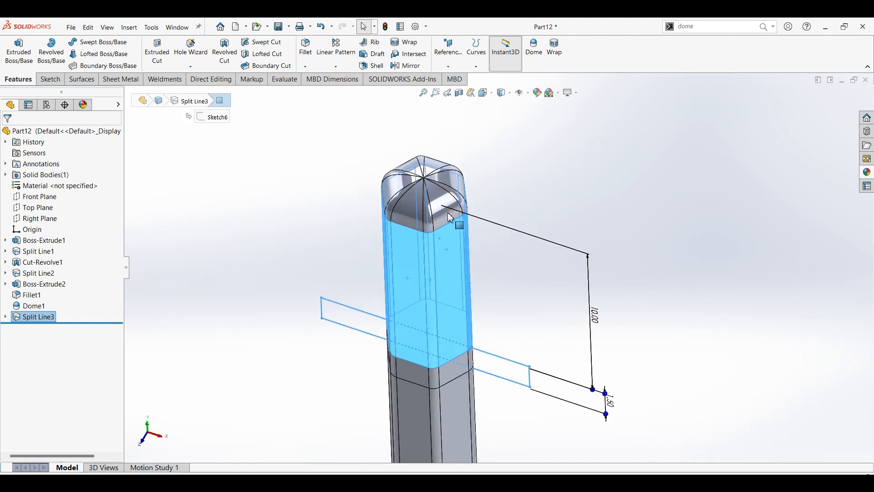
{"action": "left_click", "coordinate": [435, 207], "text": "ctrl"}
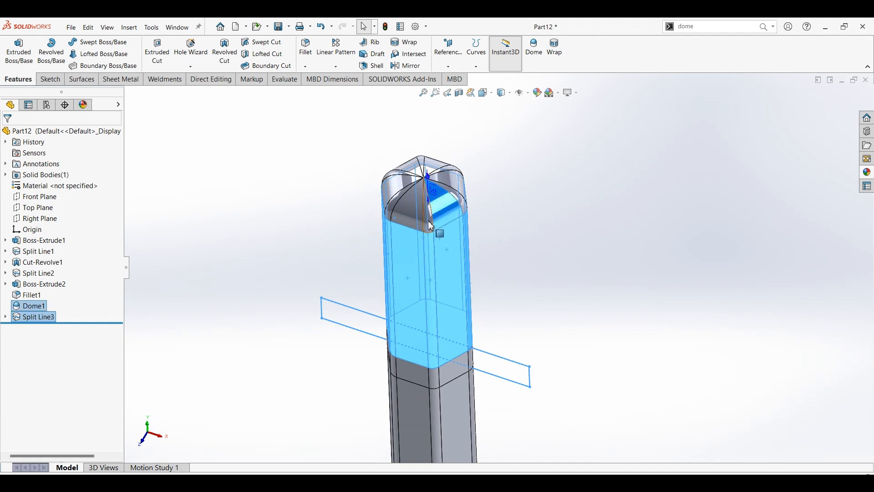
{"action": "left_click", "coordinate": [397, 193], "text": "ctrl"}
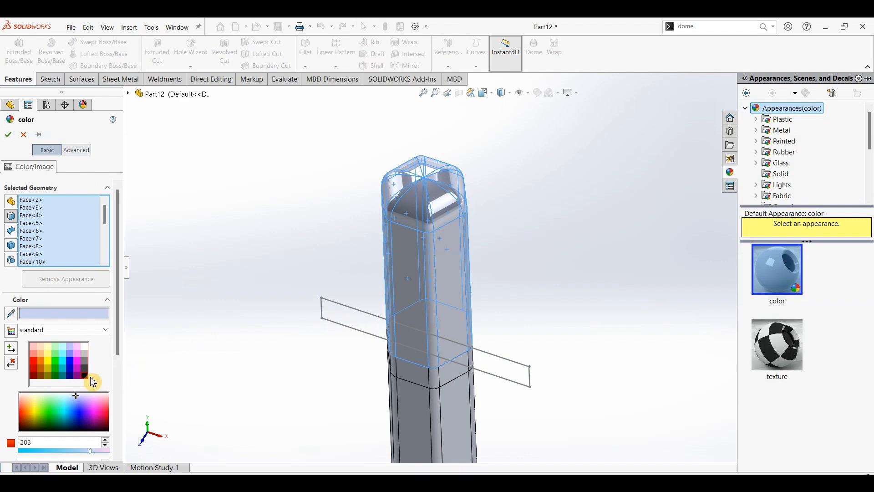
{"action": "left_click", "coordinate": [85, 376]}
{"action": "left_click", "coordinate": [7, 134]}
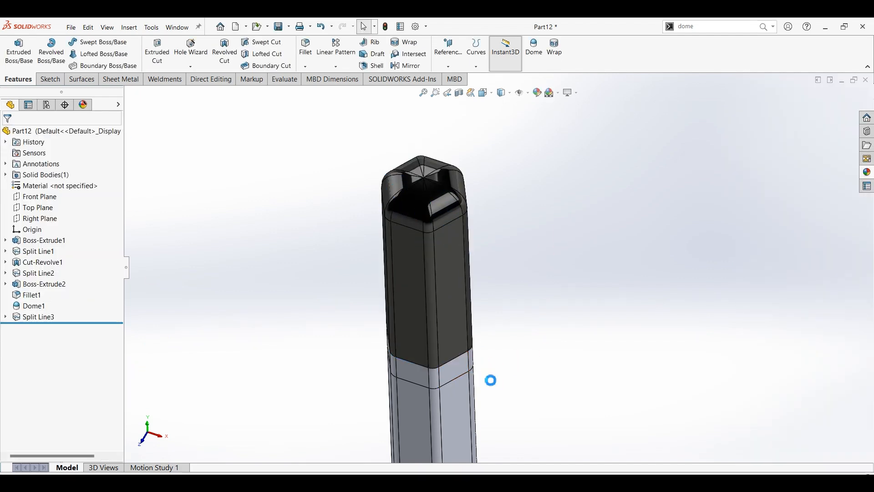
Colour all flat and fillet faces of the narrow split band below the black end white.
{"action": "scroll", "coordinate": [494, 383], "scroll_direction": "up", "scroll_amount": 3}
{"action": "scroll", "coordinate": [476, 318], "scroll_direction": "down", "scroll_amount": 2}
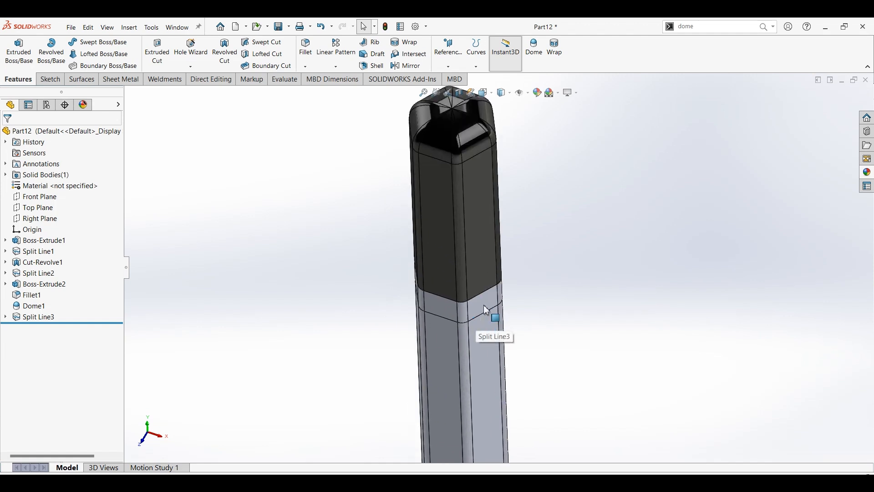
{"action": "left_click", "coordinate": [484, 304]}
{"action": "left_click", "coordinate": [457, 312], "text": "ctrl"}
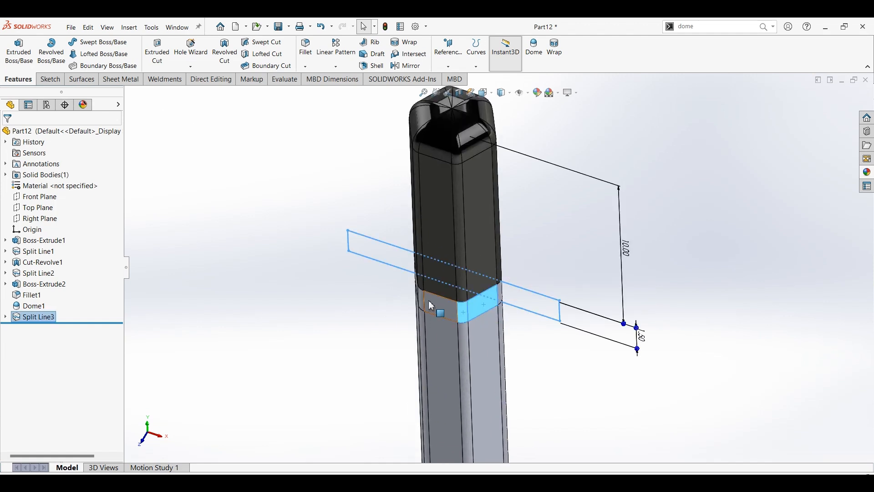
{"action": "left_click", "coordinate": [430, 302], "text": "ctrl"}
{"action": "mouse_move", "coordinate": [413, 308]}
{"action": "middle_mouse_down"}
{"action": "mouse_move", "coordinate": [426, 290]}
{"action": "mouse_move", "coordinate": [423, 278]}
{"action": "mouse_move", "coordinate": [441, 298]}
{"action": "mouse_move", "coordinate": [431, 274]}
{"action": "middle_mouse_up"}
{"action": "left_click", "coordinate": [424, 282], "text": "ctrl"}
{"action": "left_click", "coordinate": [402, 239], "text": "ctrl"}
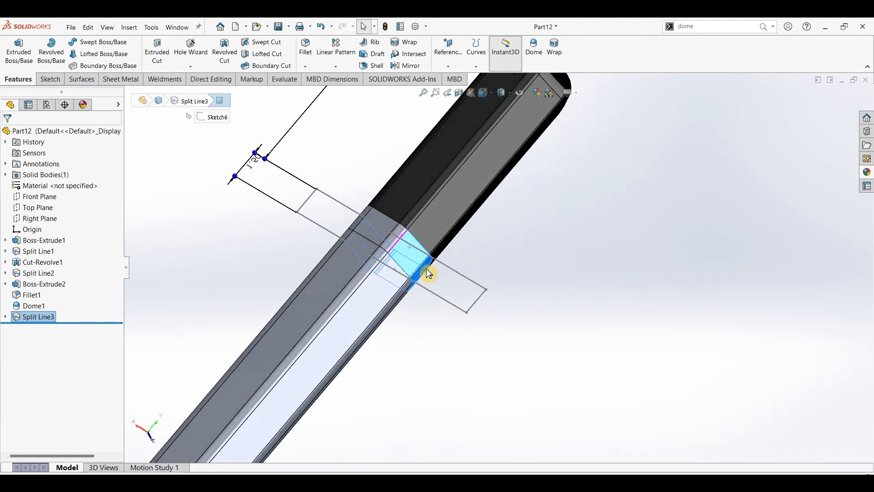
{"action": "left_click", "coordinate": [388, 220], "text": "ctrl"}
{"action": "middle_click_drag", "start_coordinate": [388, 219], "coordinate": [416, 237]}
{"action": "left_click", "coordinate": [387, 234], "text": "ctrl"}
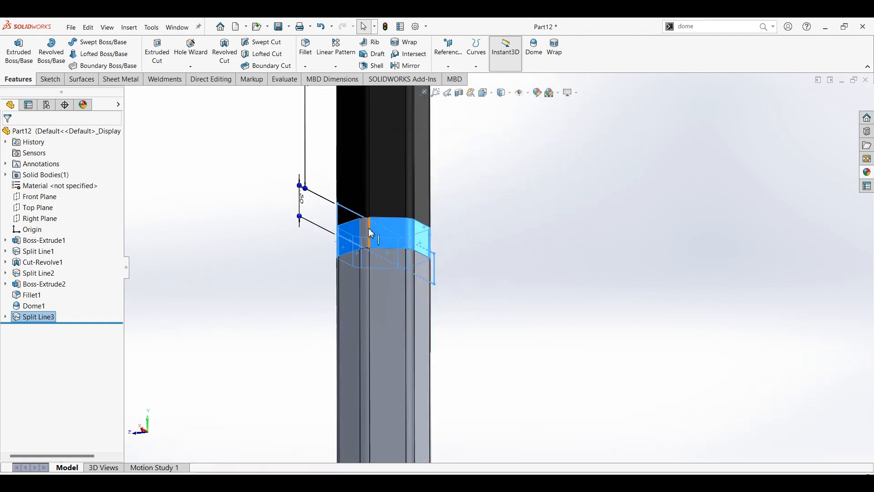
{"action": "left_click", "coordinate": [369, 233], "text": "ctrl"}
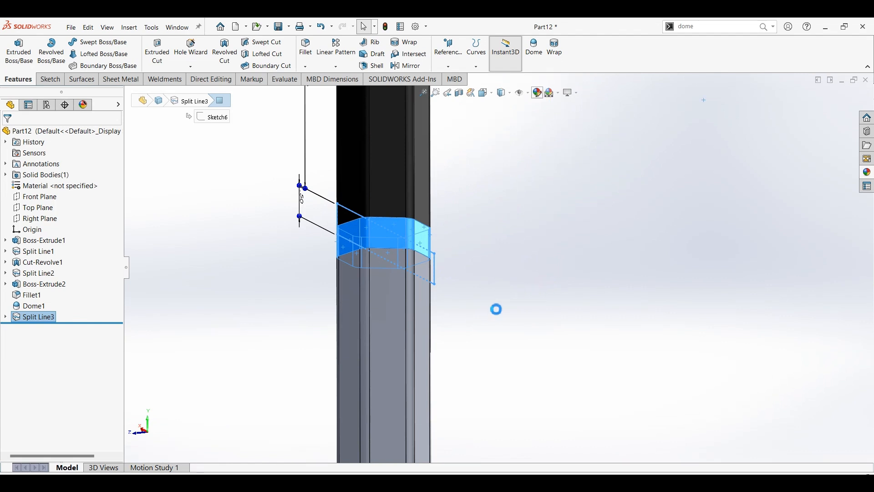
{"action": "left_click", "coordinate": [481, 307]}
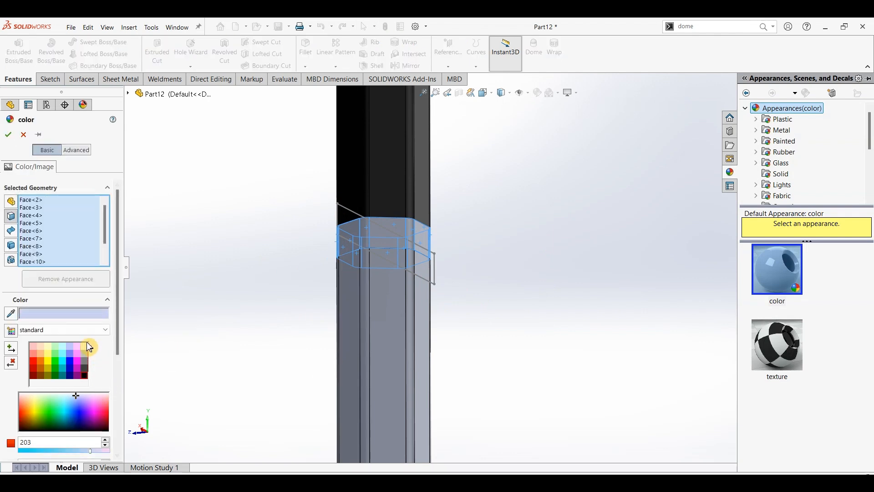
{"action": "left_click", "coordinate": [84, 347]}
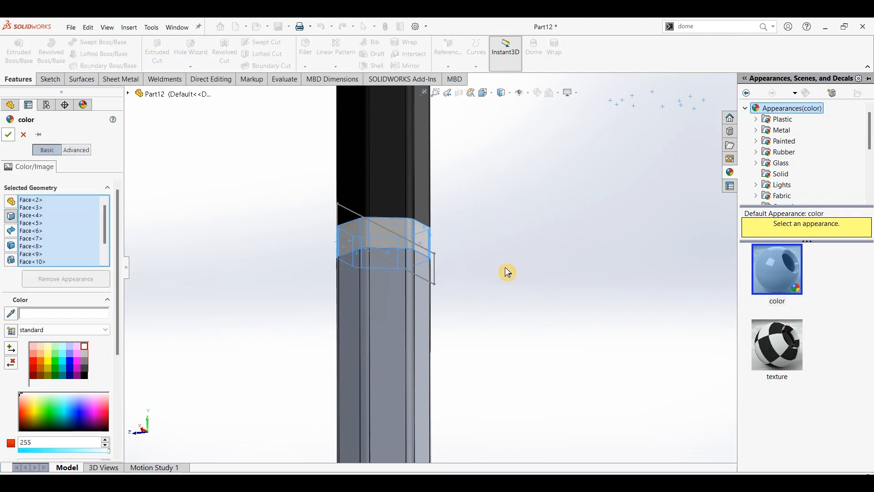
Colour all flat and fillet faces of the long pencil body between the white band and the sharpened cone orange.
{"action": "left_click", "coordinate": [396, 301]}
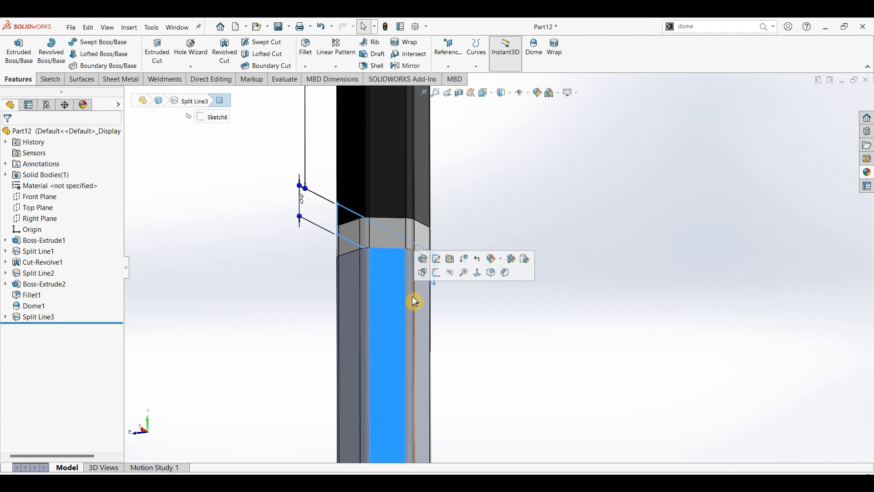
{"action": "left_click", "coordinate": [412, 297], "text": "ctrl"}
{"action": "left_click", "coordinate": [420, 297], "text": "ctrl"}
{"action": "left_click", "coordinate": [363, 299], "text": "ctrl"}
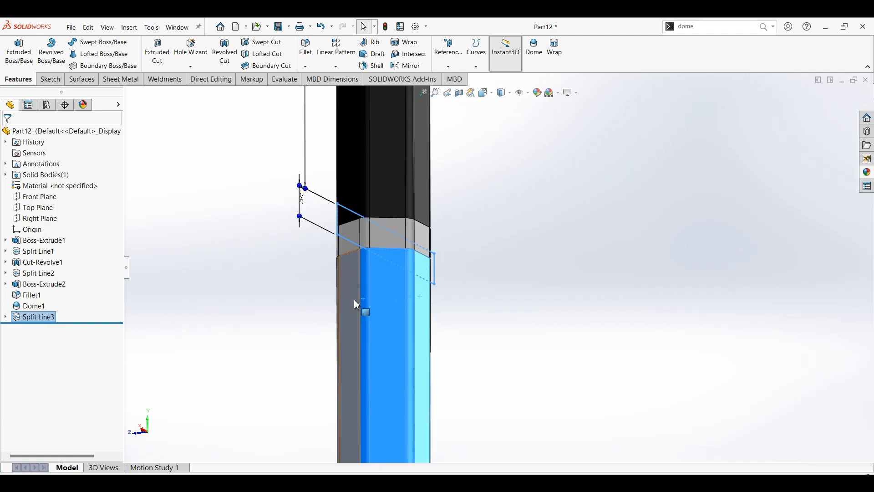
{"action": "mouse_move", "coordinate": [391, 308]}
{"action": "middle_mouse_down"}
{"action": "mouse_move", "coordinate": [445, 308]}
{"action": "mouse_move", "coordinate": [366, 302]}
{"action": "middle_mouse_up"}
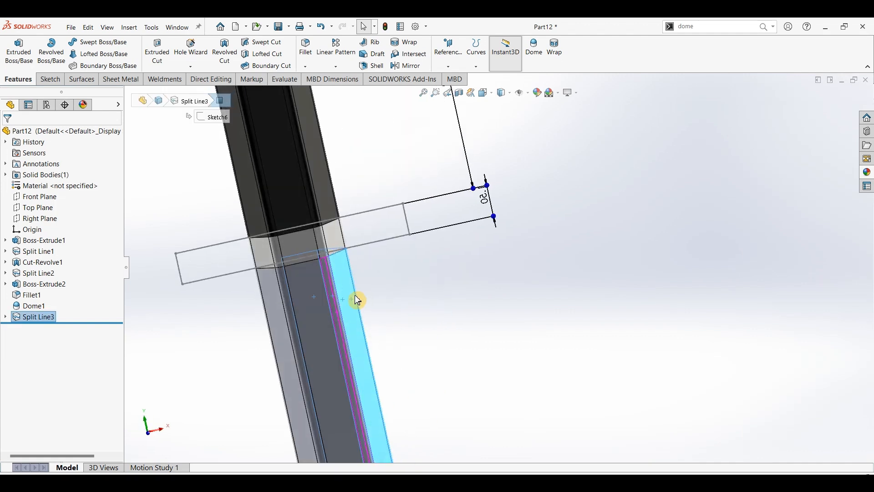
{"action": "left_click", "coordinate": [303, 301], "text": "ctrl"}
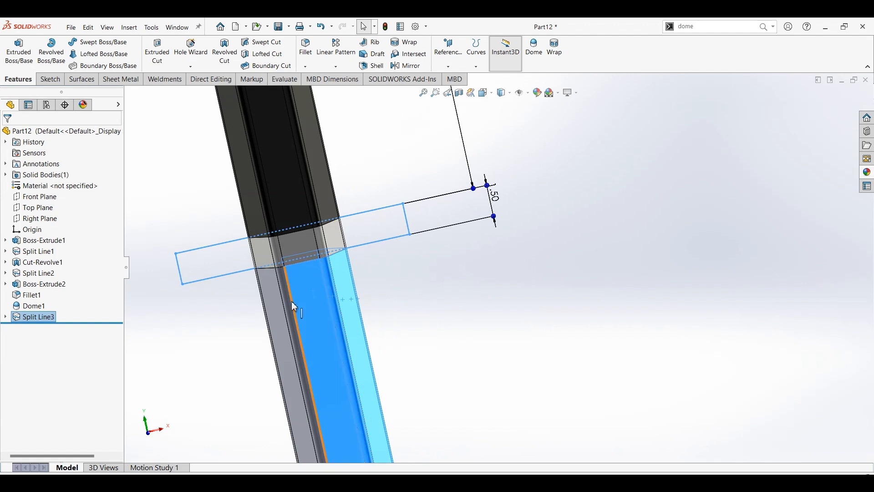
{"action": "middle_click_drag", "start_coordinate": [264, 330], "coordinate": [358, 317]}
{"action": "left_click", "coordinate": [236, 295], "text": "ctrl"}
{"action": "left_click", "coordinate": [223, 296], "text": "ctrl"}
{"action": "left_click", "coordinate": [536, 93]}
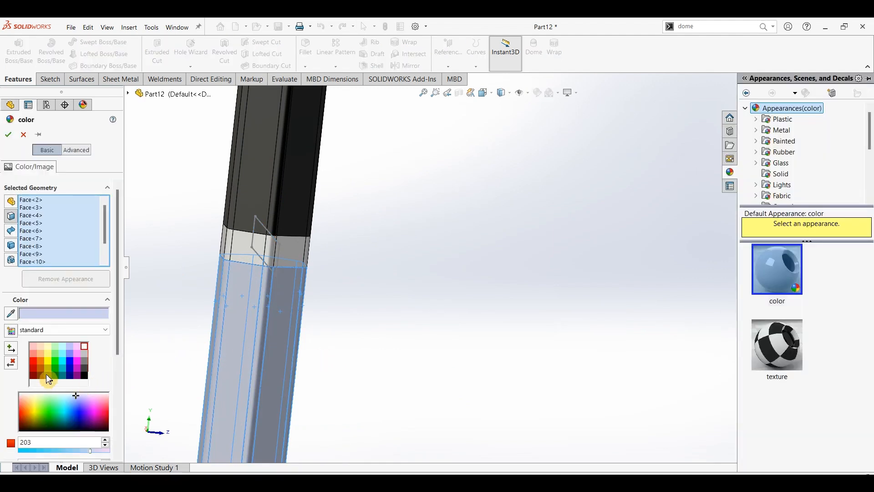
{"action": "left_click", "coordinate": [41, 361]}
{"action": "left_click", "coordinate": [8, 133]}
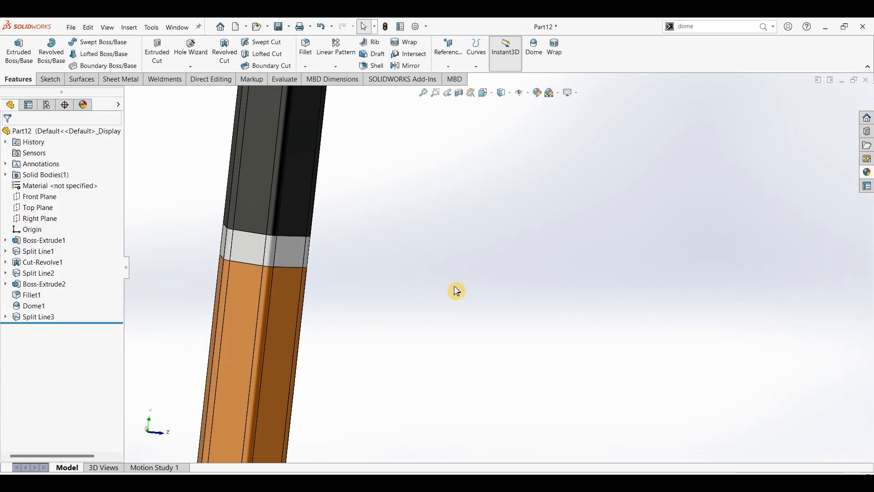
Show the whole pencil diagonally and apply a scene with a plain white background.
{"action": "key", "text": "ctrl+7"}
{"action": "mouse_move", "coordinate": [408, 219]}
{"action": "middle_mouse_down"}
{"action": "mouse_move", "coordinate": [462, 162]}
{"action": "mouse_move", "coordinate": [448, 141]}
{"action": "mouse_move", "coordinate": [467, 143]}
{"action": "mouse_move", "coordinate": [437, 255]}
{"action": "mouse_move", "coordinate": [355, 384]}
{"action": "mouse_move", "coordinate": [343, 323]}
{"action": "mouse_move", "coordinate": [325, 311]}
{"action": "mouse_move", "coordinate": [314, 320]}
{"action": "mouse_move", "coordinate": [322, 336]}
{"action": "middle_mouse_up"}
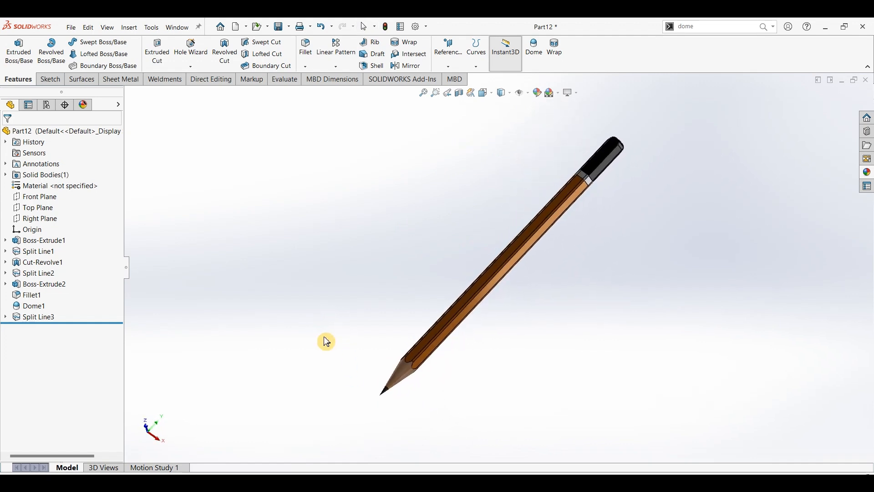
{"action": "scroll", "coordinate": [486, 195], "scroll_direction": "down", "scroll_amount": 1}
{"action": "left_click", "coordinate": [564, 94]}
{"action": "left_click", "coordinate": [564, 117]}
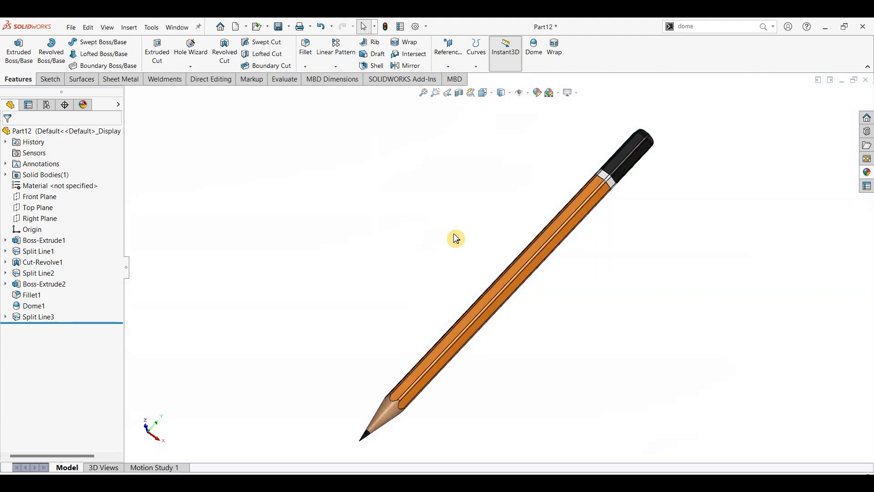